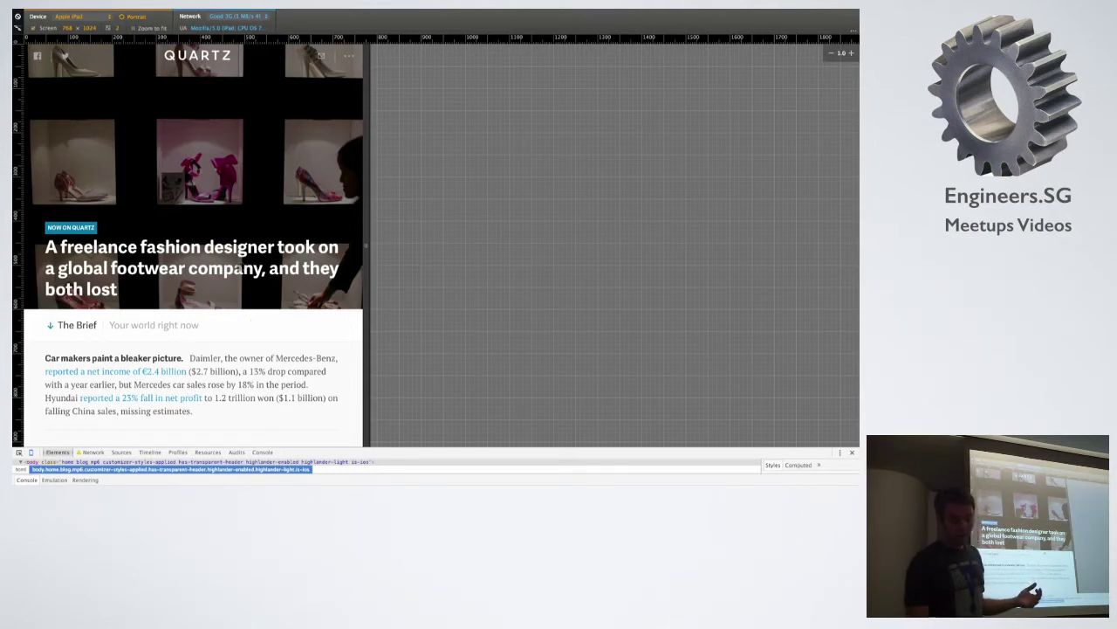
Open the Quartz fashion designer article, return home, then open the egg-boiling article.
click(239, 251)
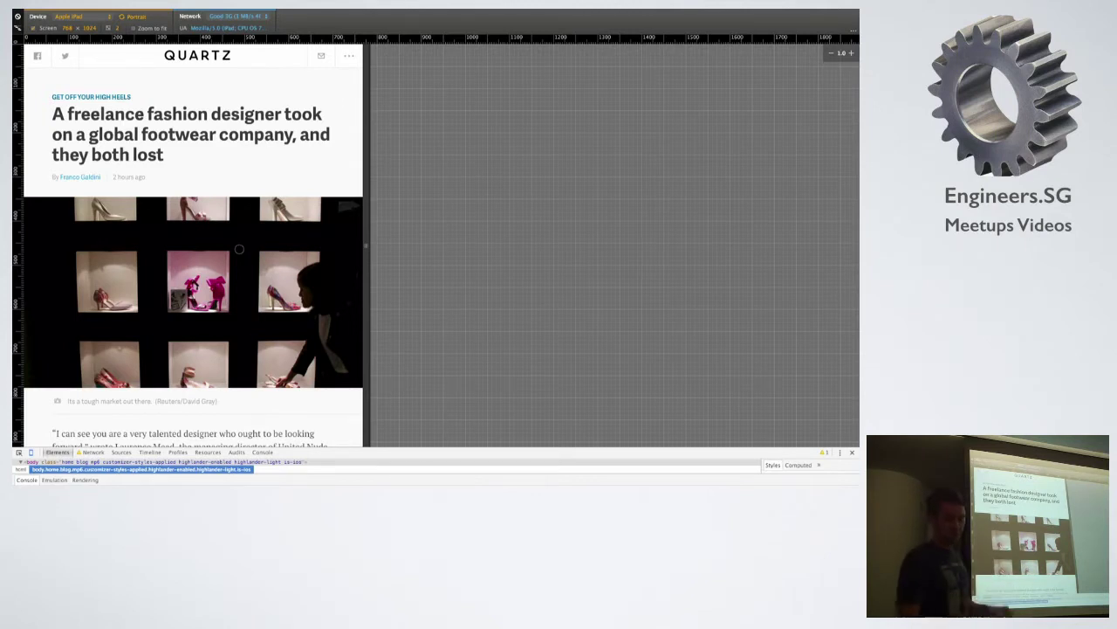
click(219, 55)
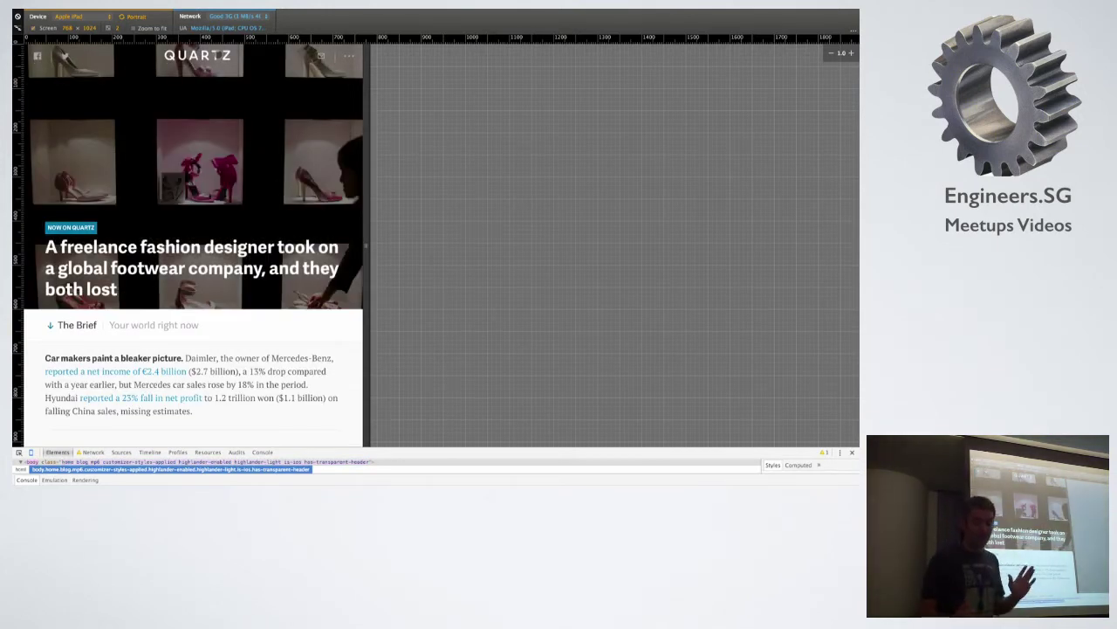
key(super+bracketleft)
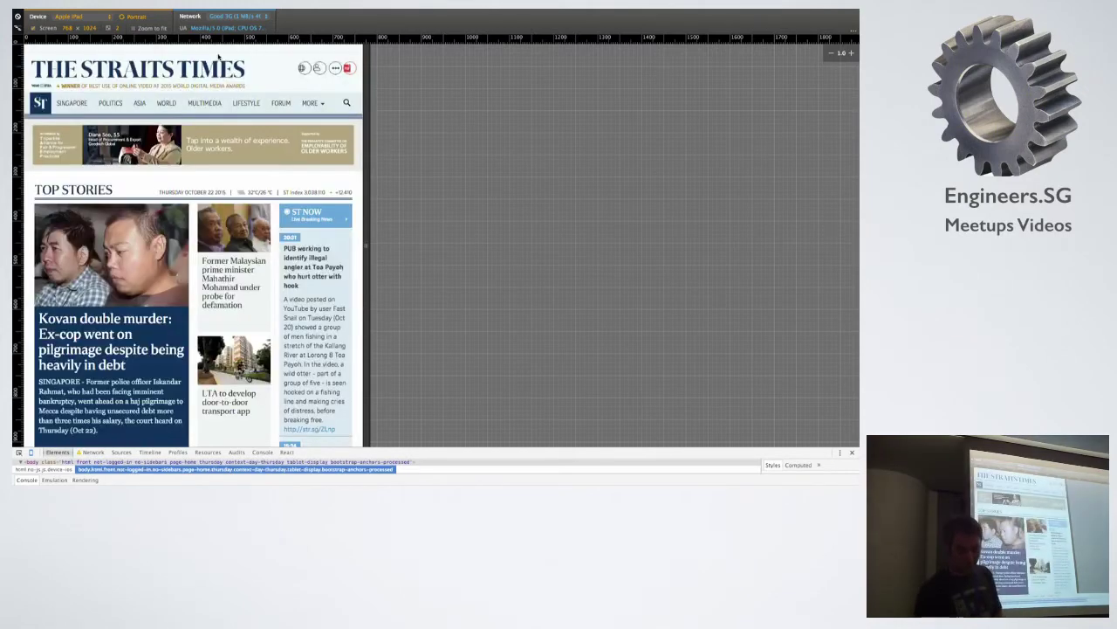
key(super+bracketright)
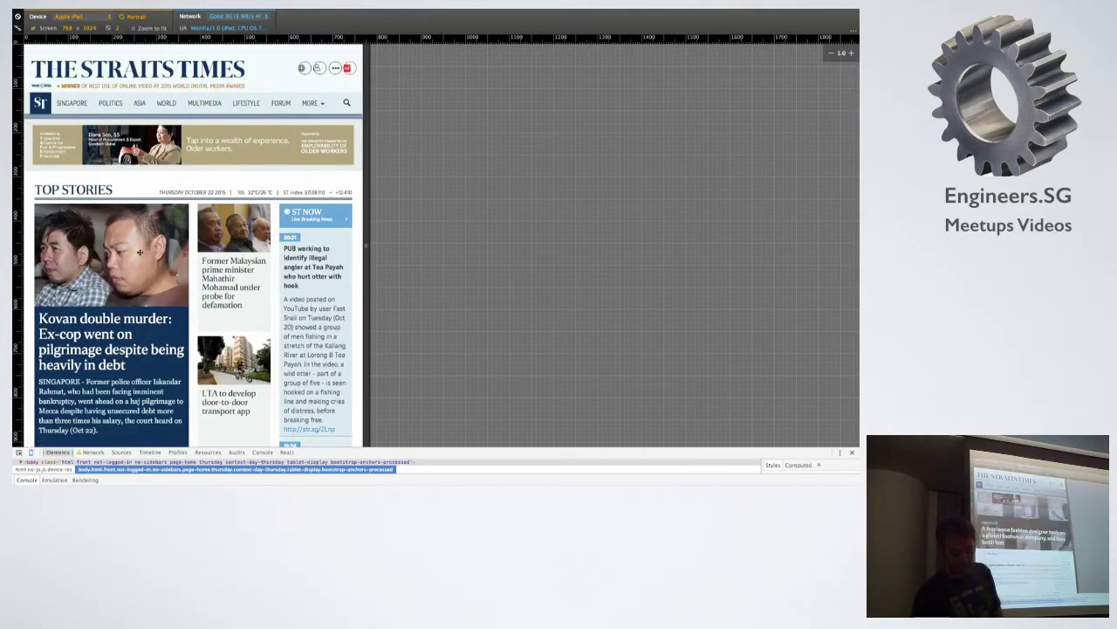
scroll(144, 287, down, 20)
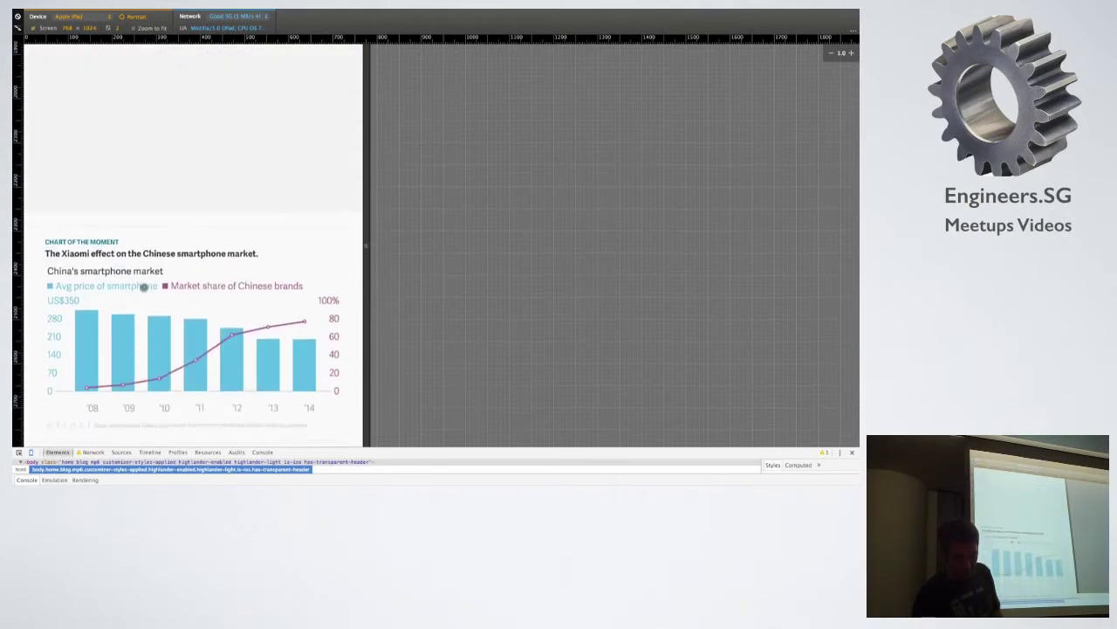
click(147, 245)
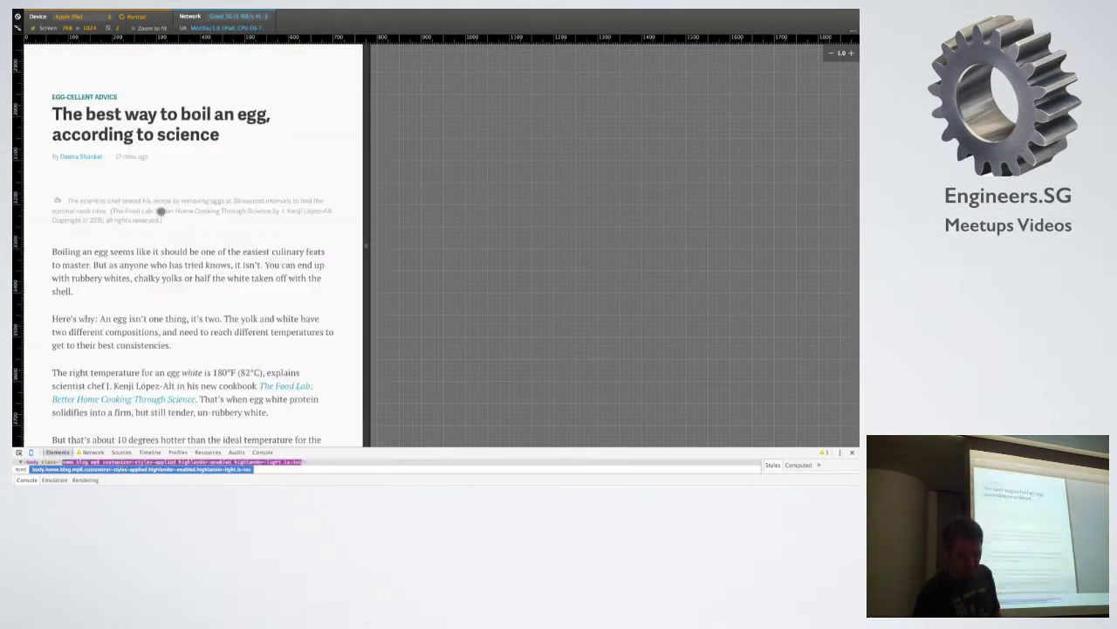
Flip between the Straits Times and Quartz tabs, end on Quartz, and show the network speed presets.
key(super+bracketleft)
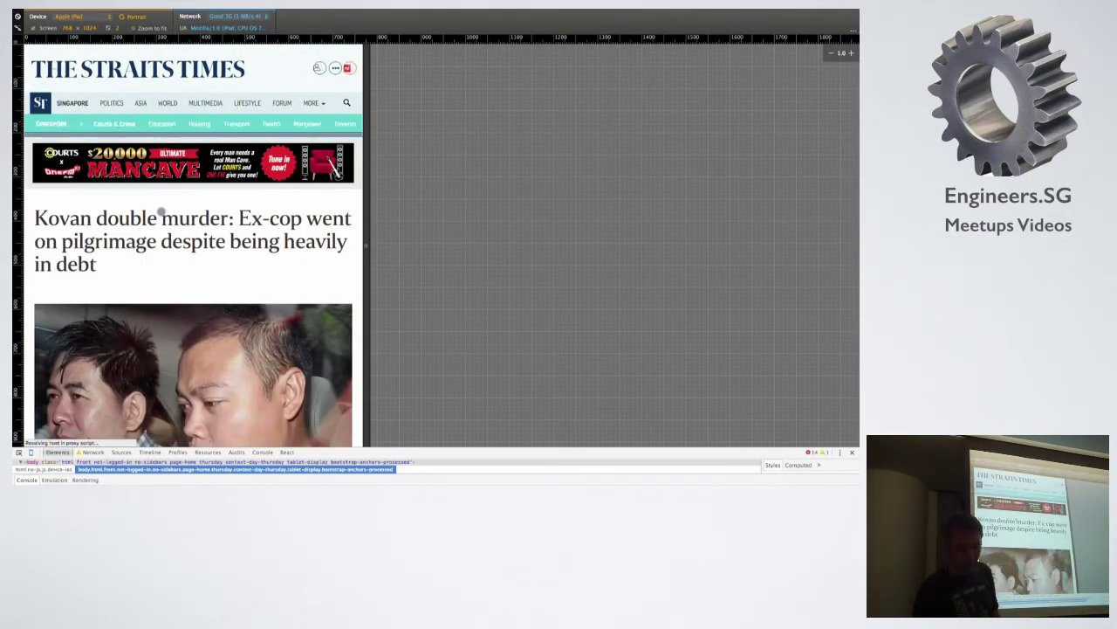
key(super+bracketright)
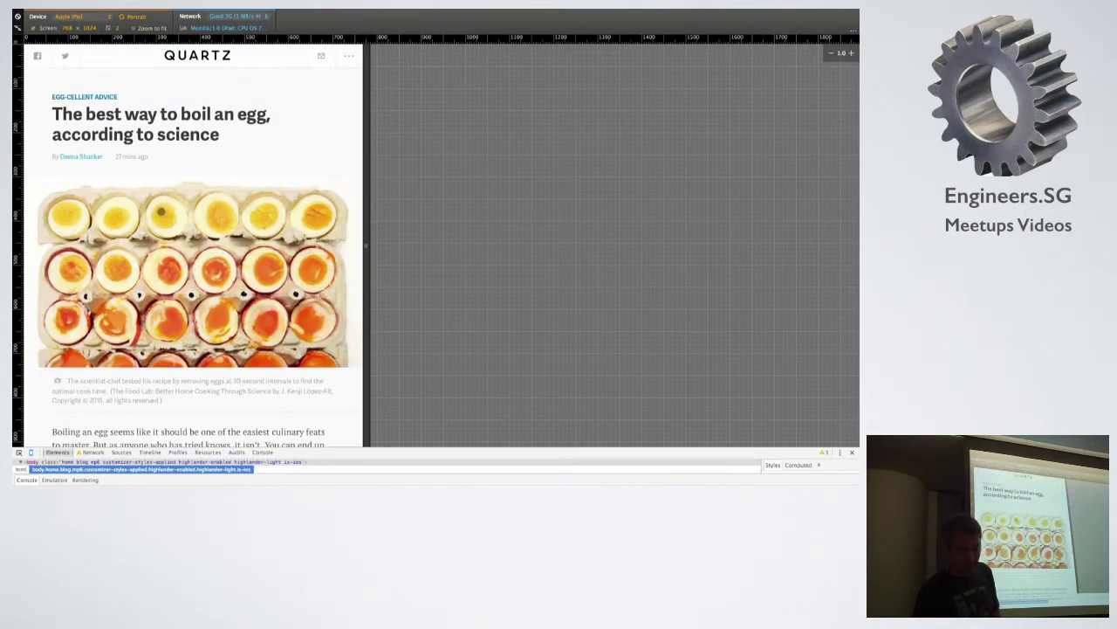
key(super+bracketleft)
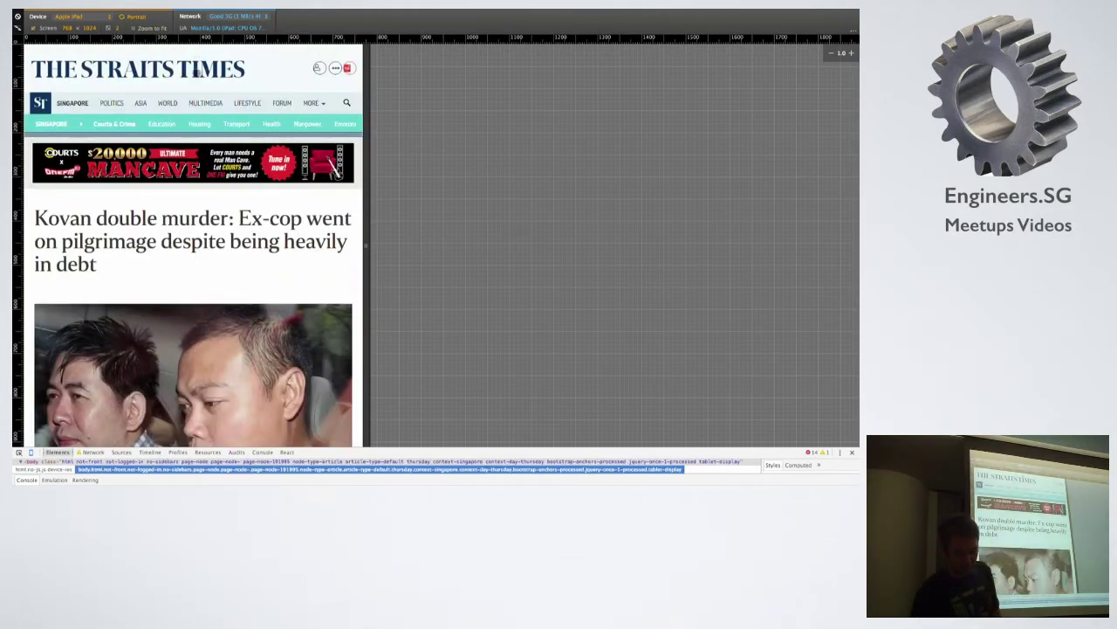
key(super+bracketright)
key(super+bracketleft)
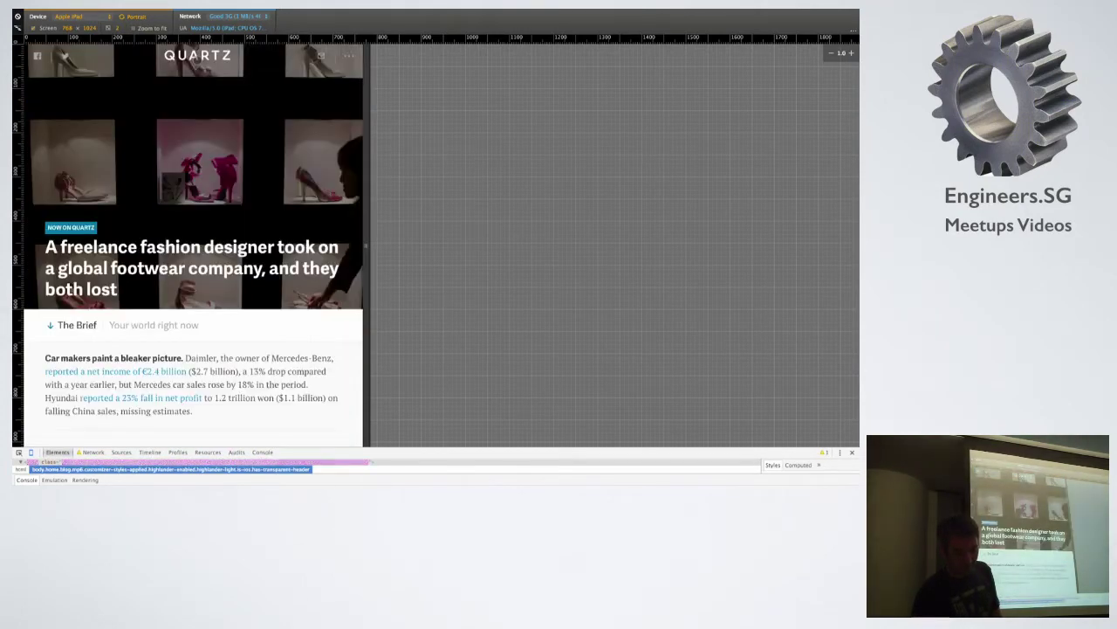
key(super+bracketleft)
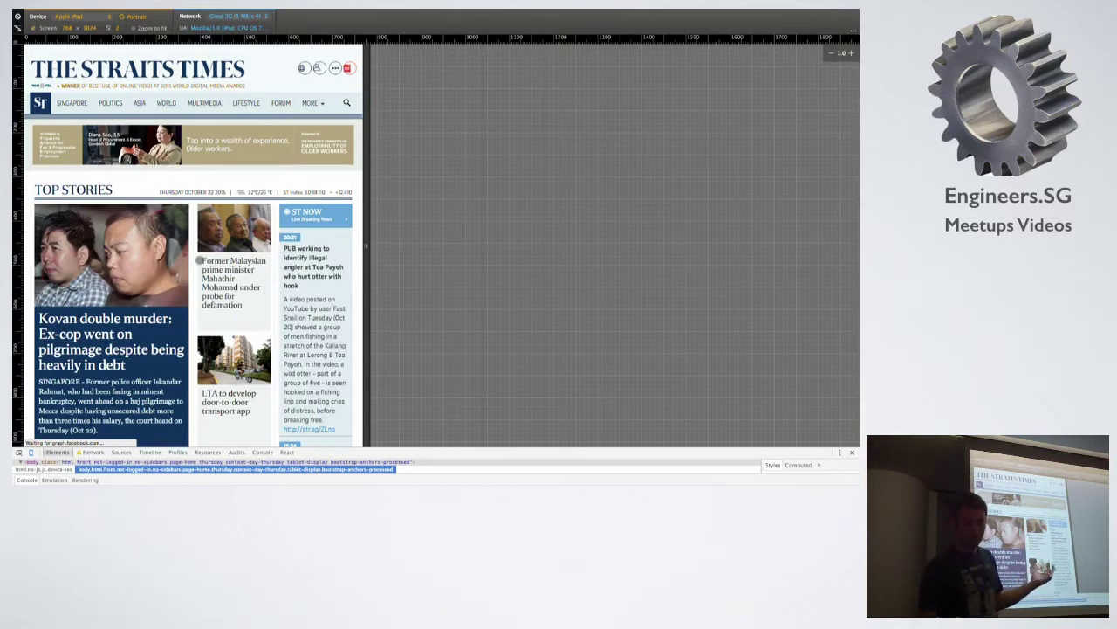
key(super+bracketleft)
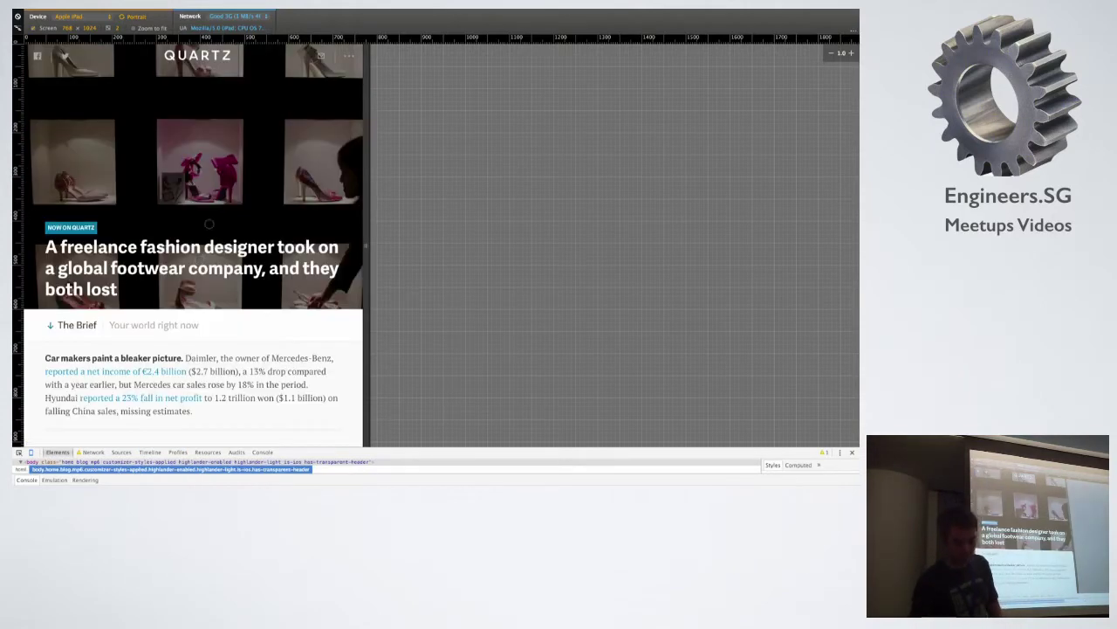
scroll(218, 262, down, 3)
scroll(220, 276, up, 3)
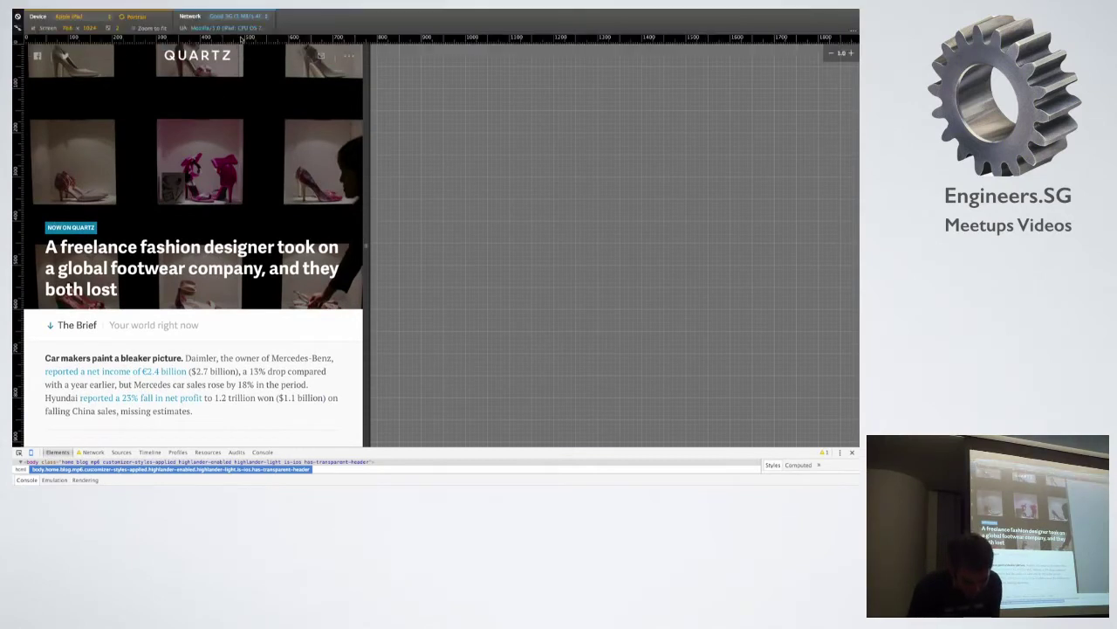
click(247, 18)
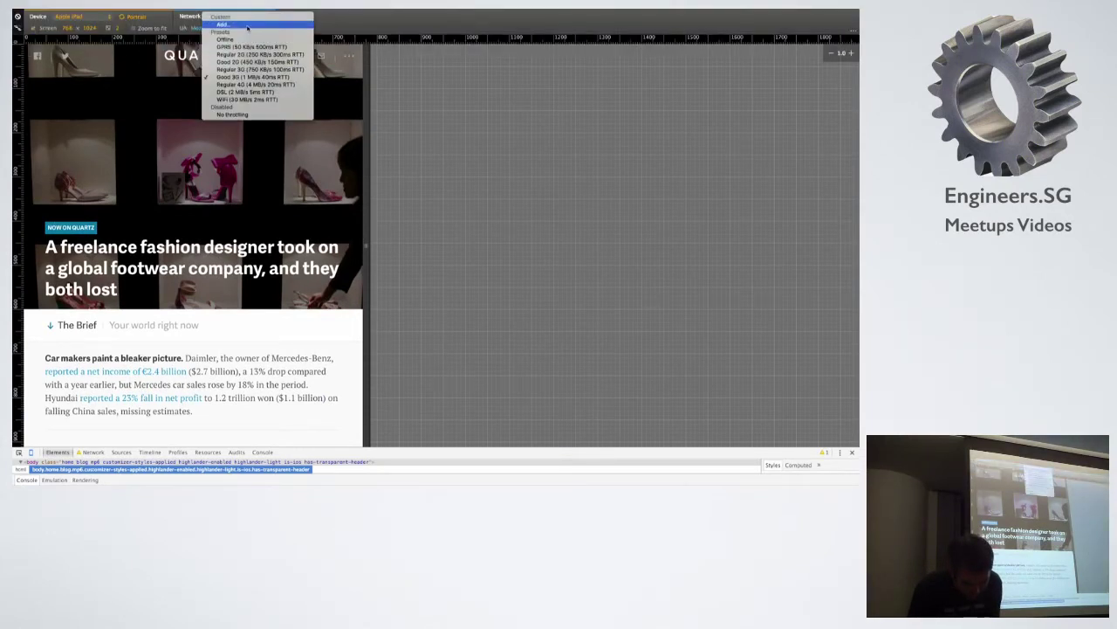
Set throttling to Offline, open the Quartz Apple CEO article, then return to the Quartz home page.
click(247, 39)
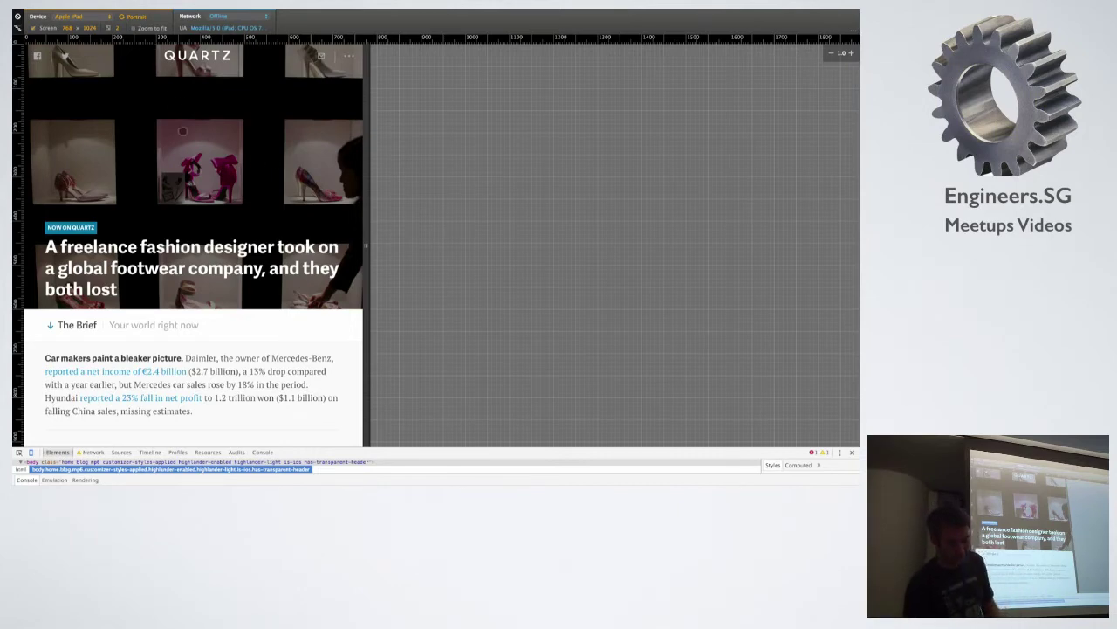
scroll(183, 131, down, 15)
scroll(183, 130, down, 5)
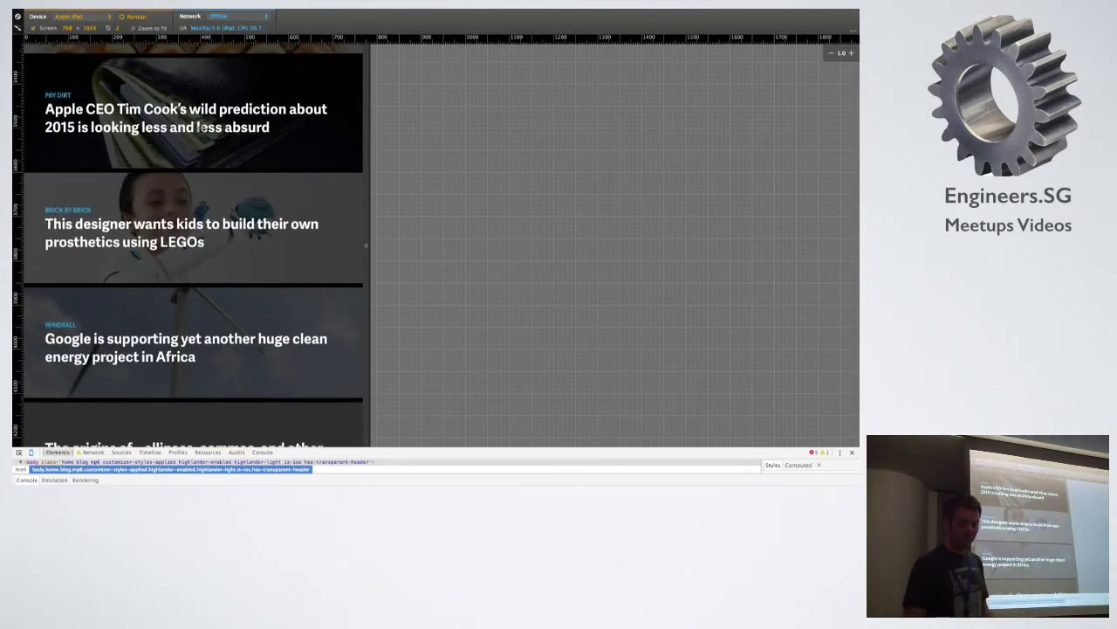
click(230, 109)
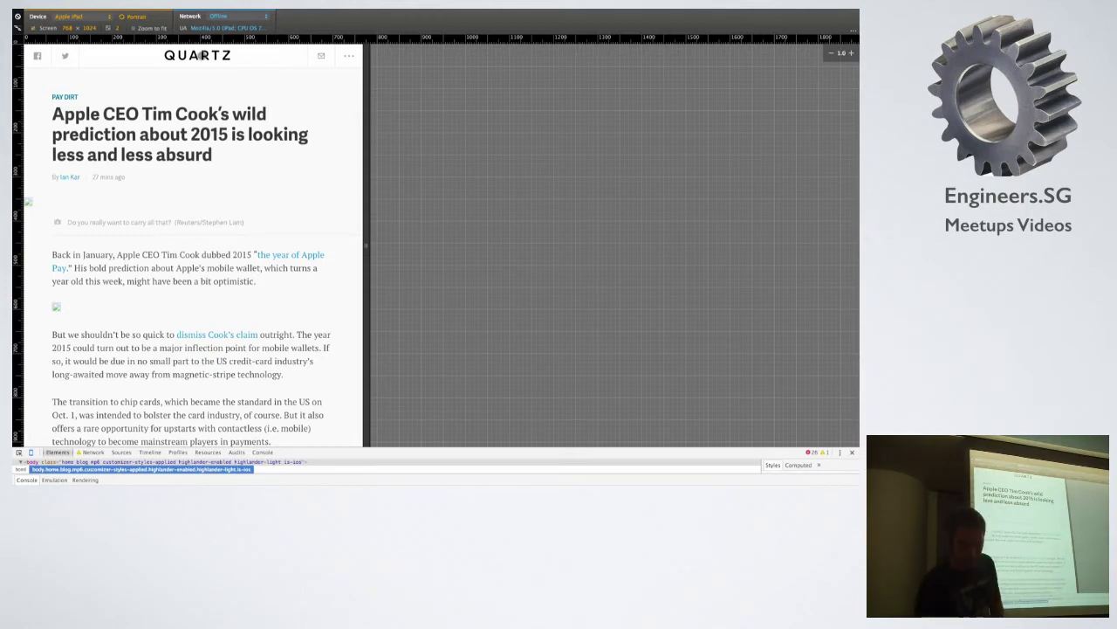
click(200, 55)
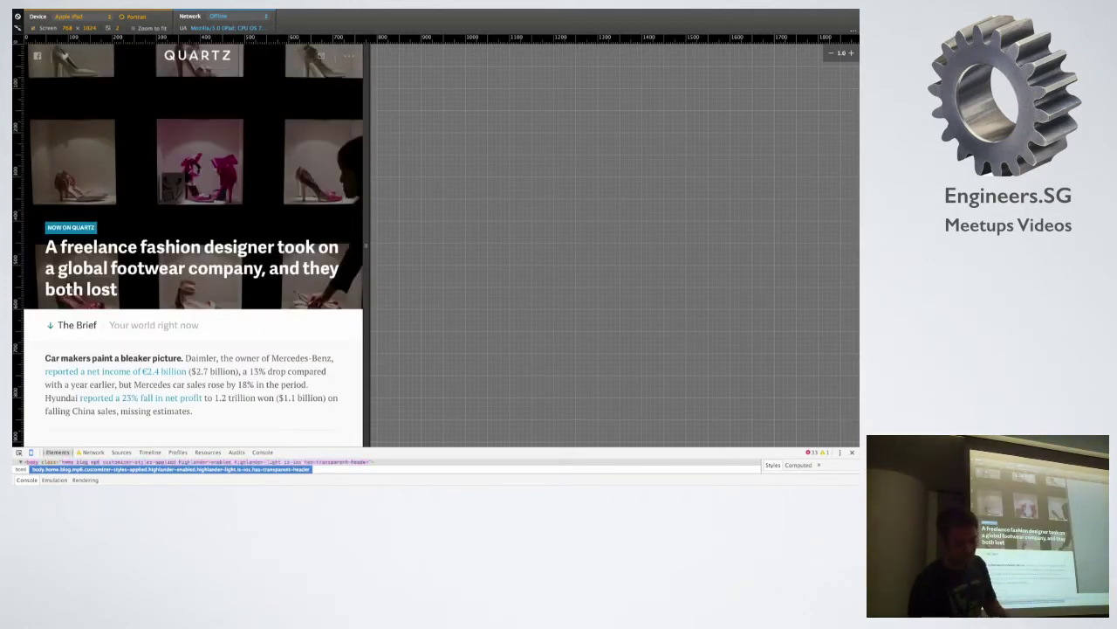
On The Straits Times, go Offline, open the Kovan double murder article and reload it.
click(143, 32)
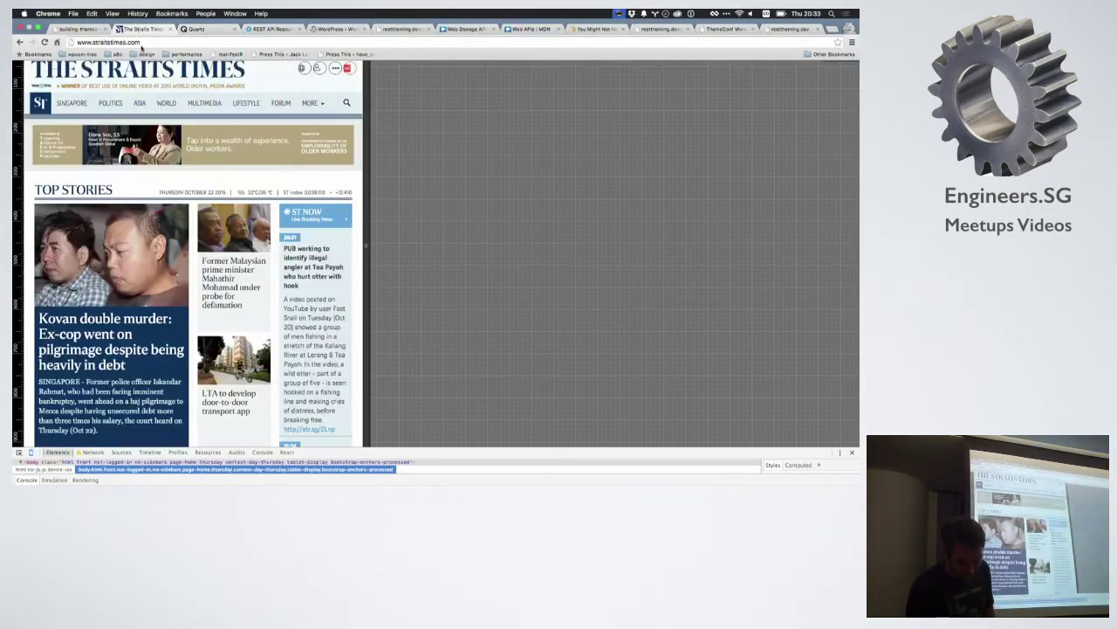
click(258, 16)
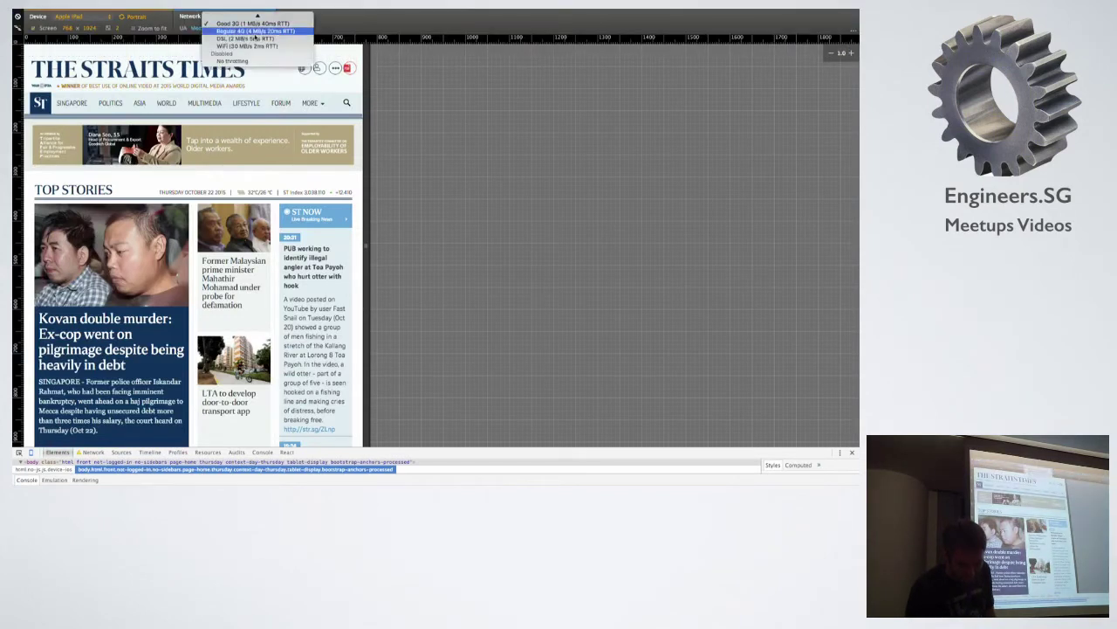
click(226, 40)
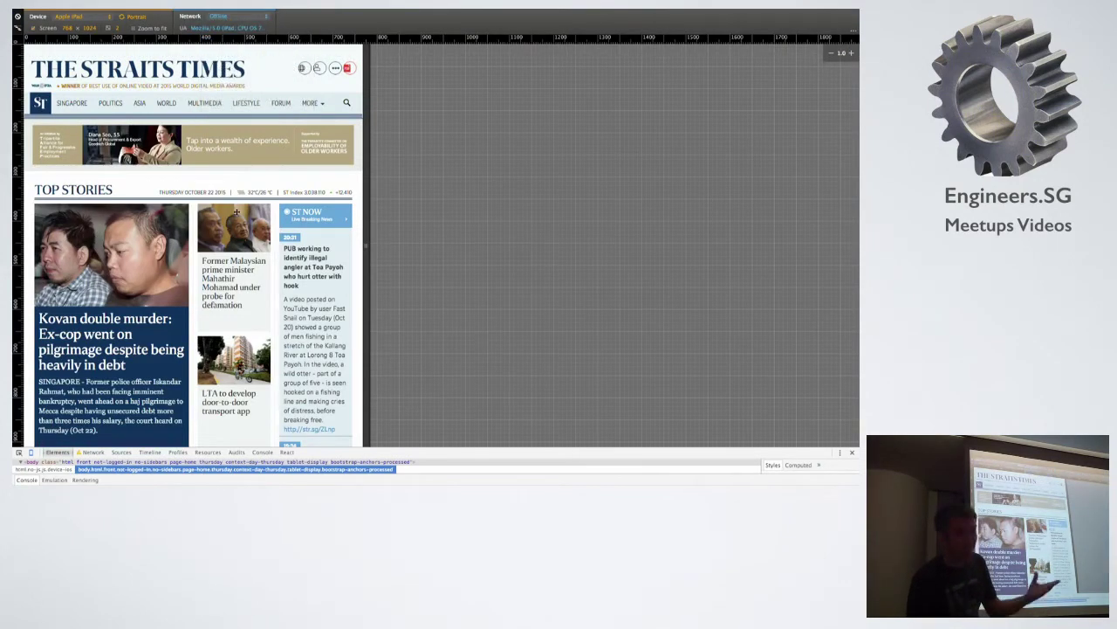
scroll(235, 212, down, 3)
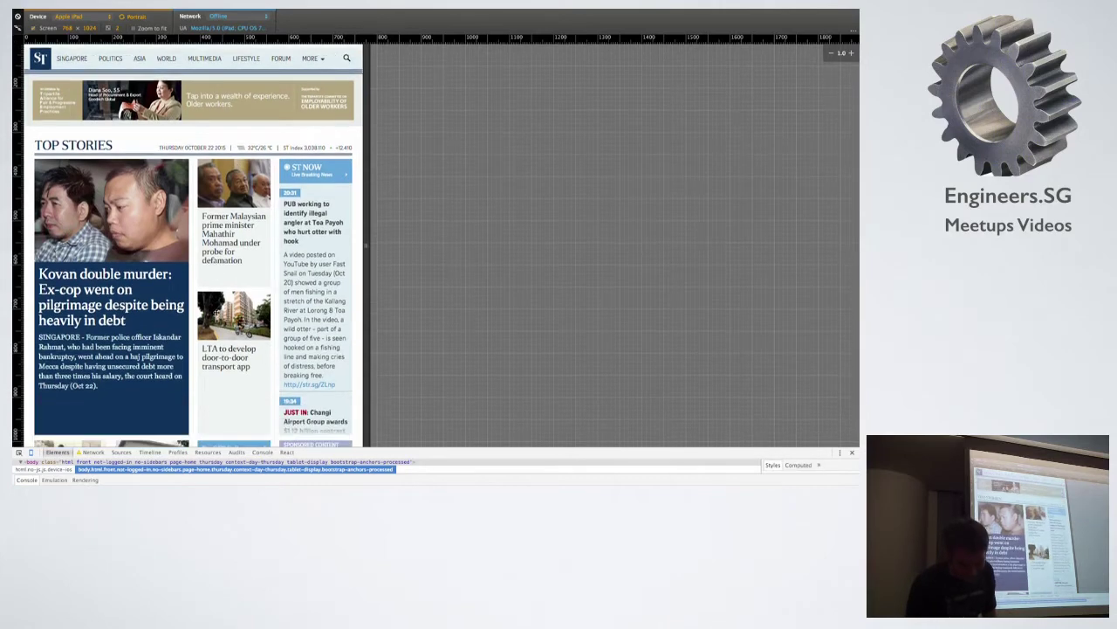
click(101, 246)
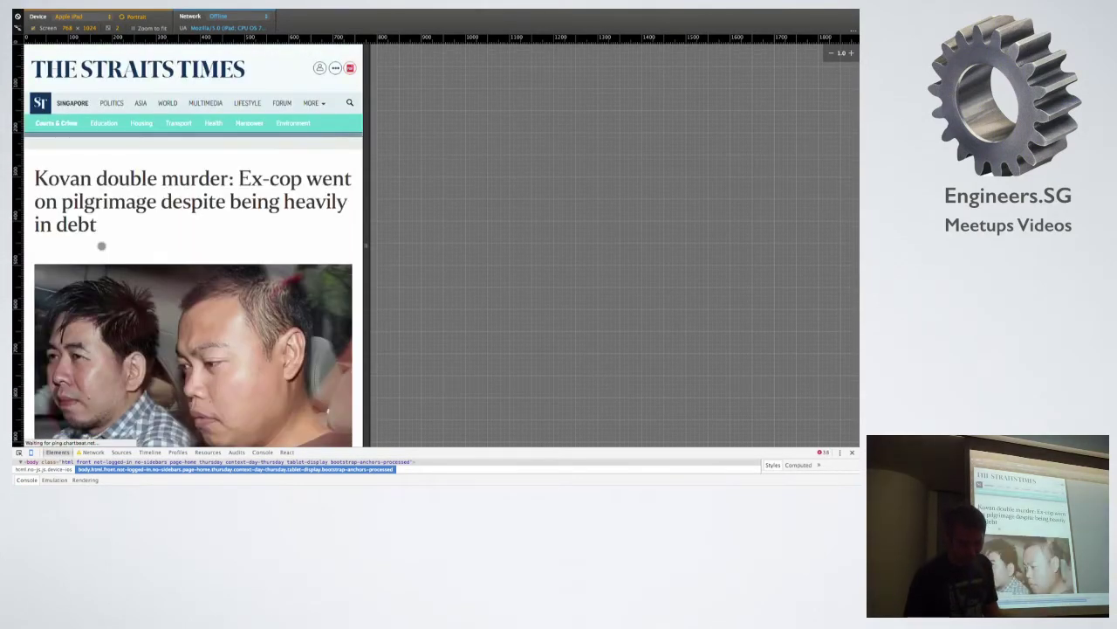
key(super+r)
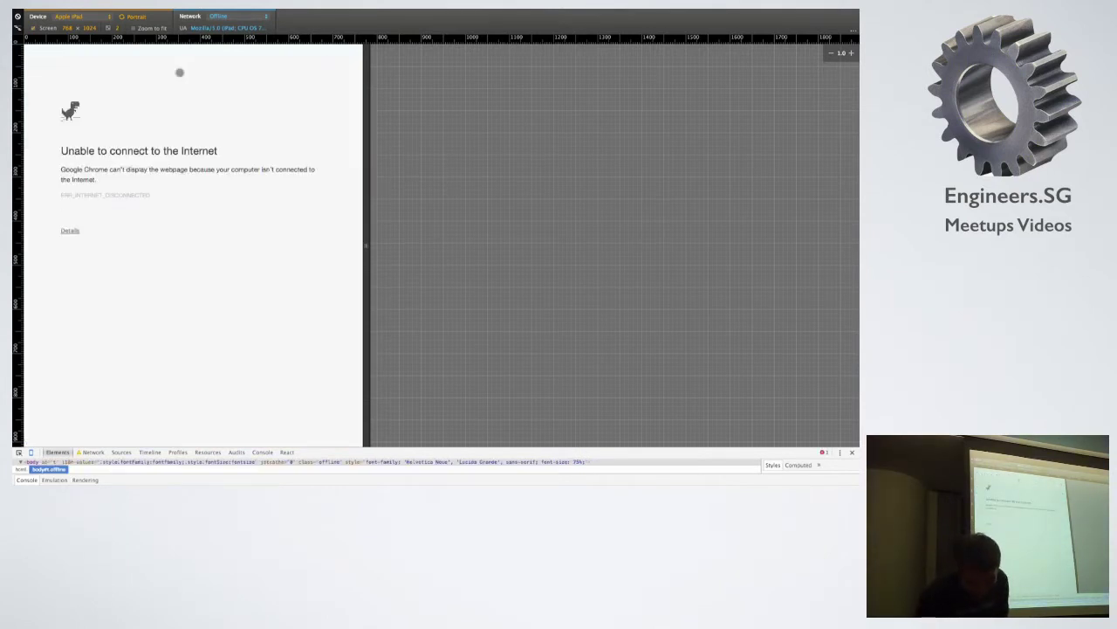
Restore Good 3G throttling and reload the Straits Times site.
click(248, 17)
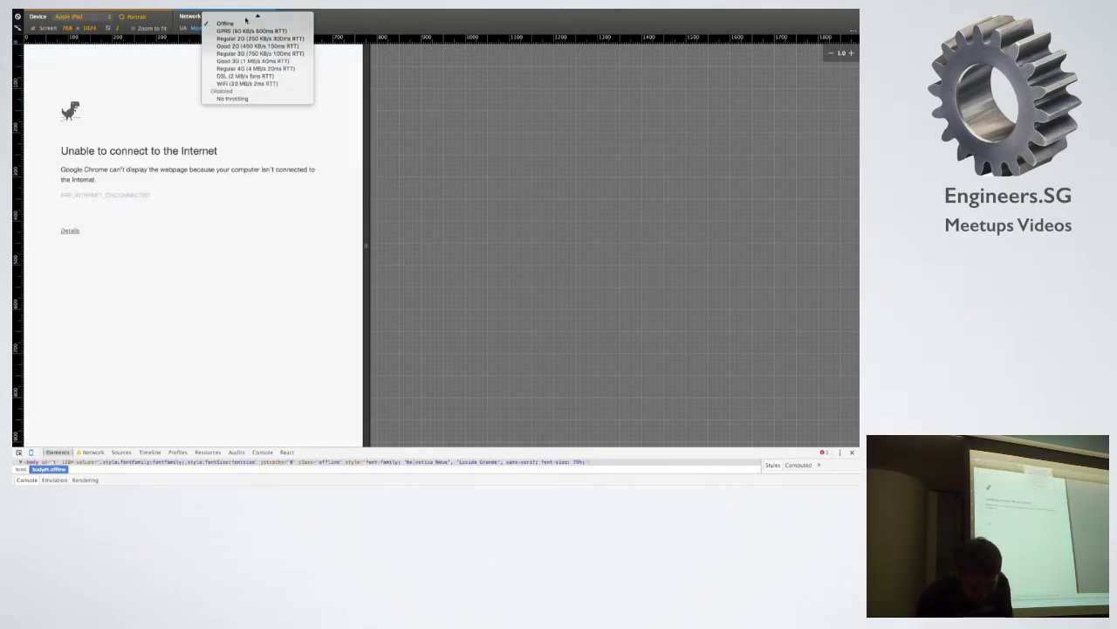
click(251, 61)
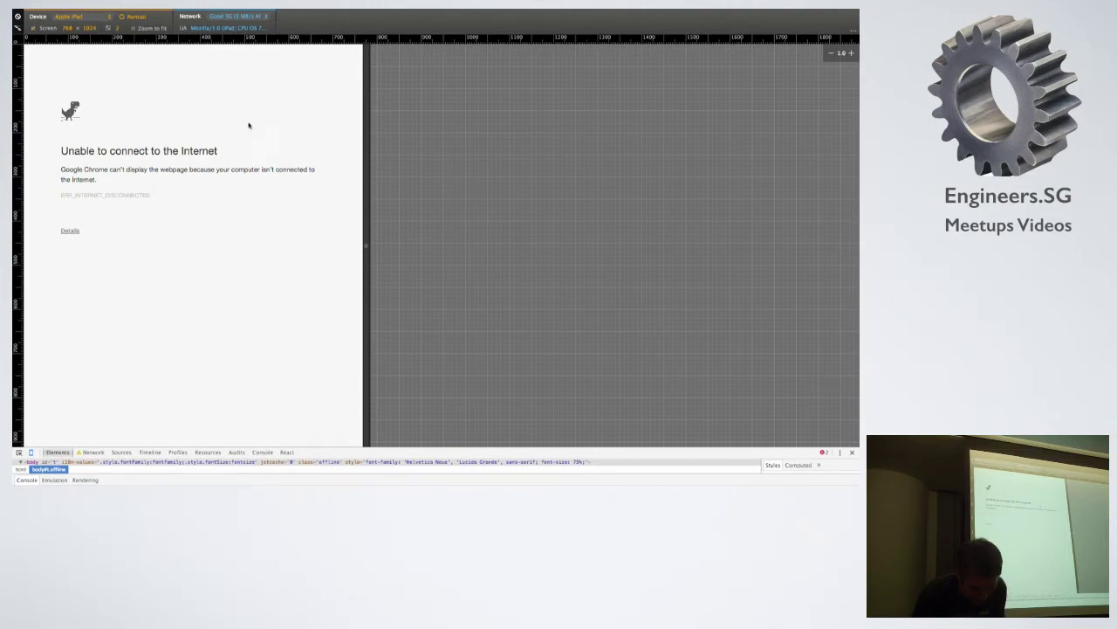
mouse_move(214, 10)
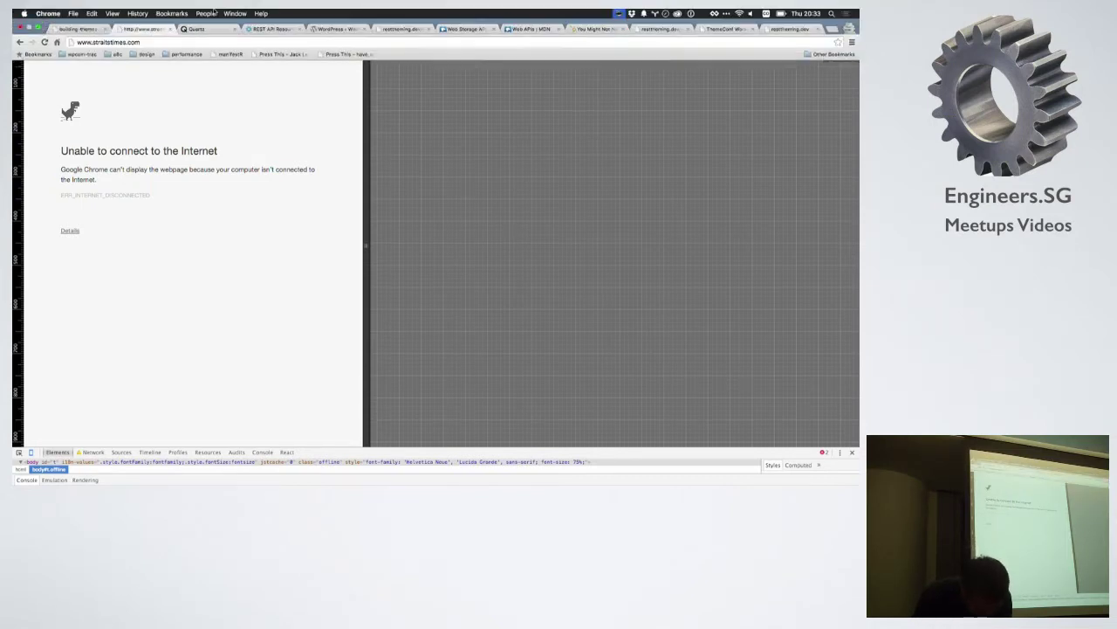
click(175, 42)
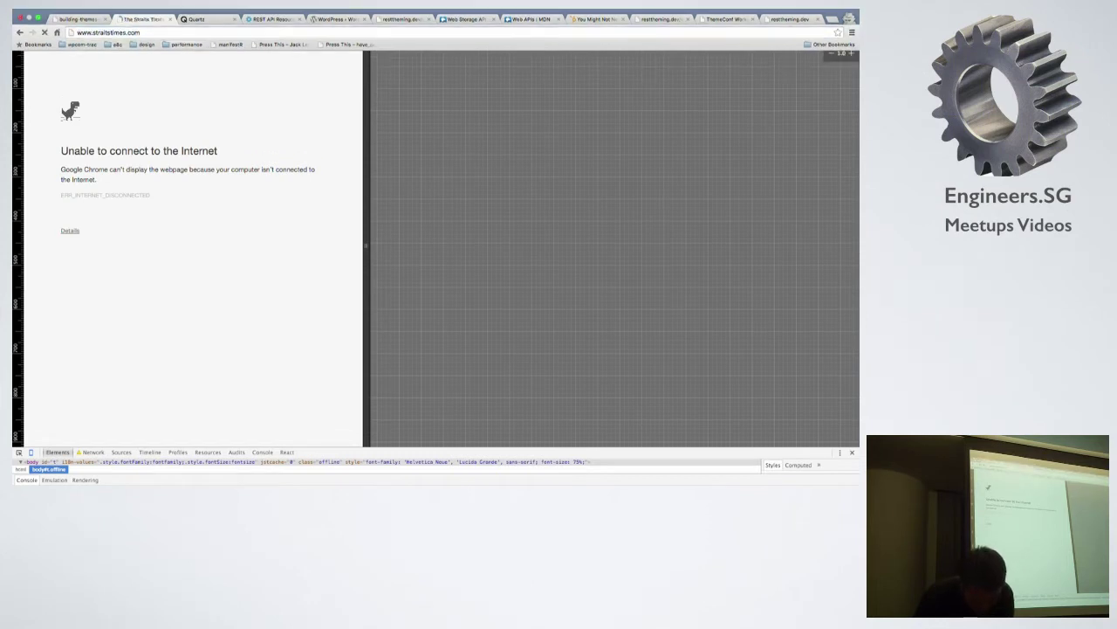
key(Return)
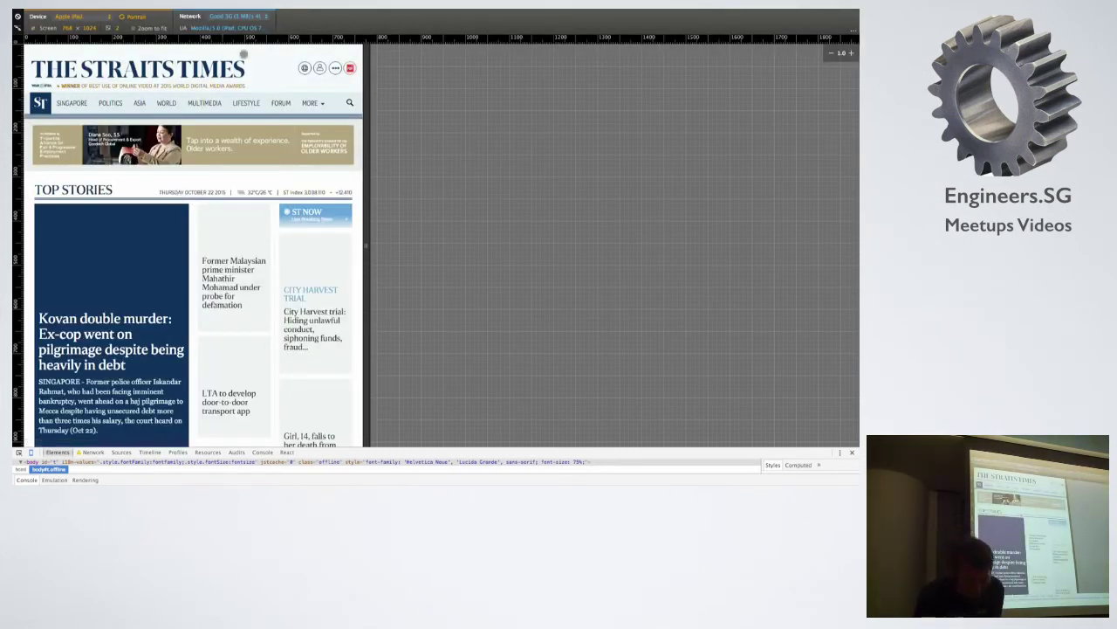
Go Offline again, try the schoolgirl fall article, then go back to the cached Quartz page.
click(244, 17)
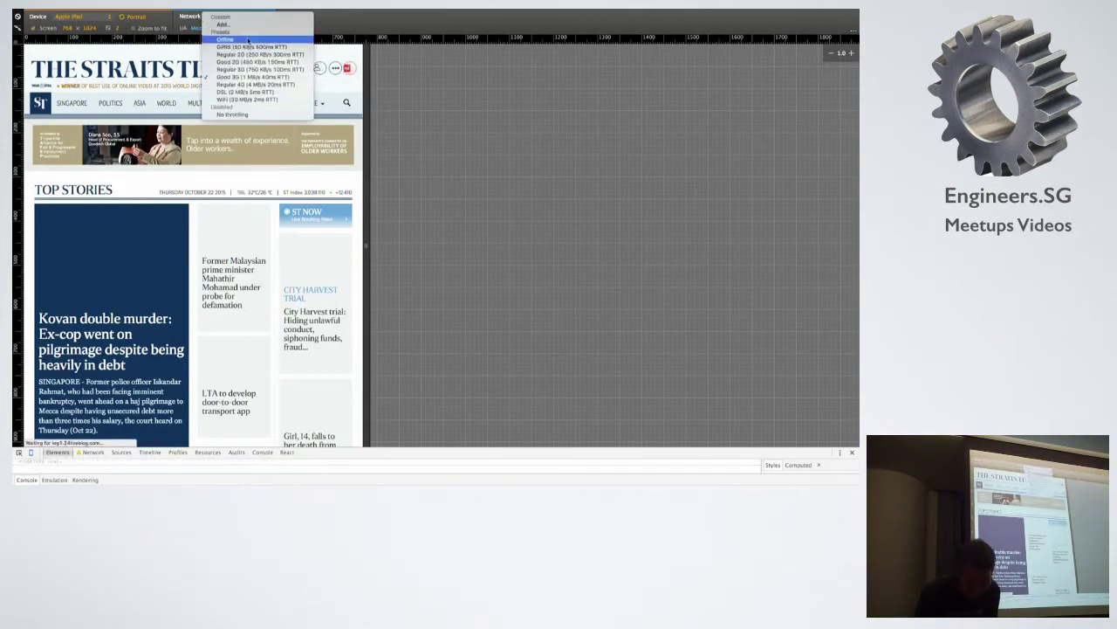
click(248, 42)
scroll(248, 237, down, 4)
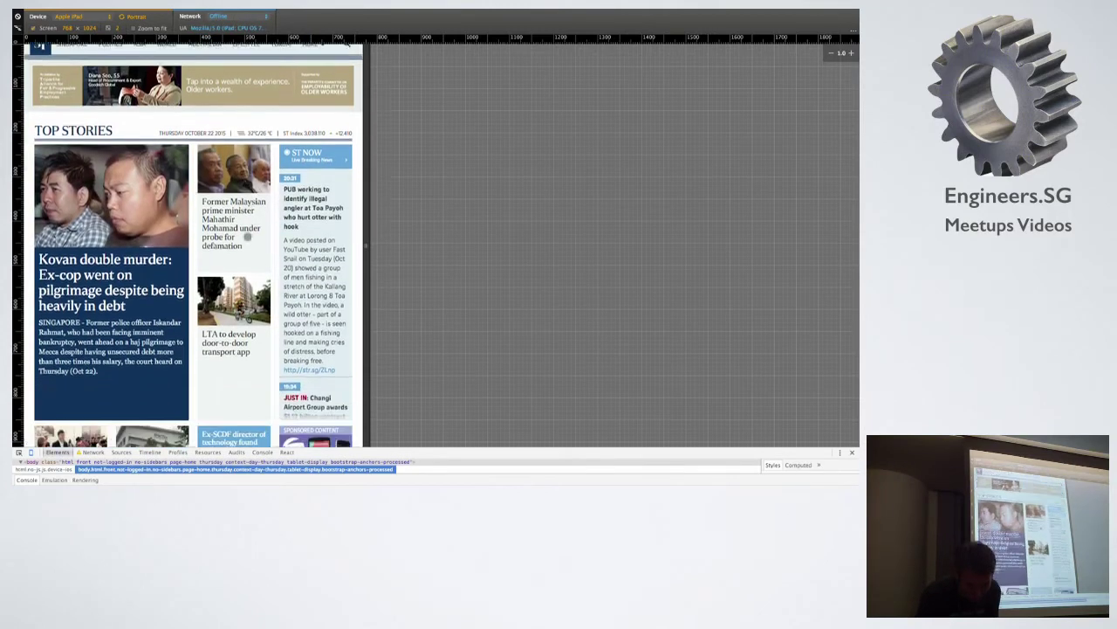
scroll(248, 237, down, 3)
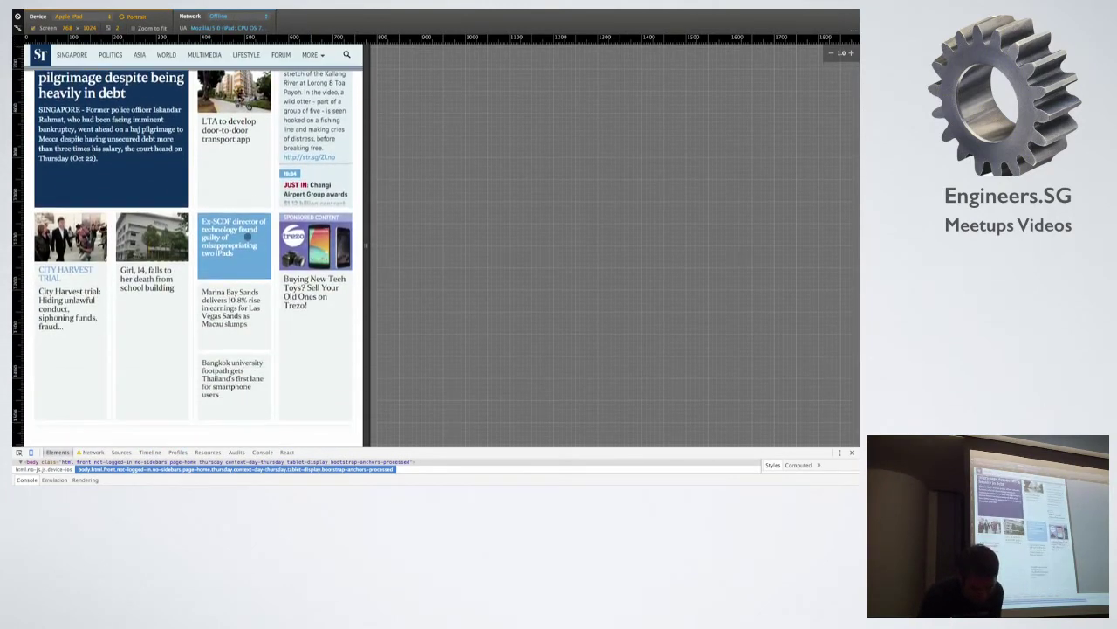
click(149, 279)
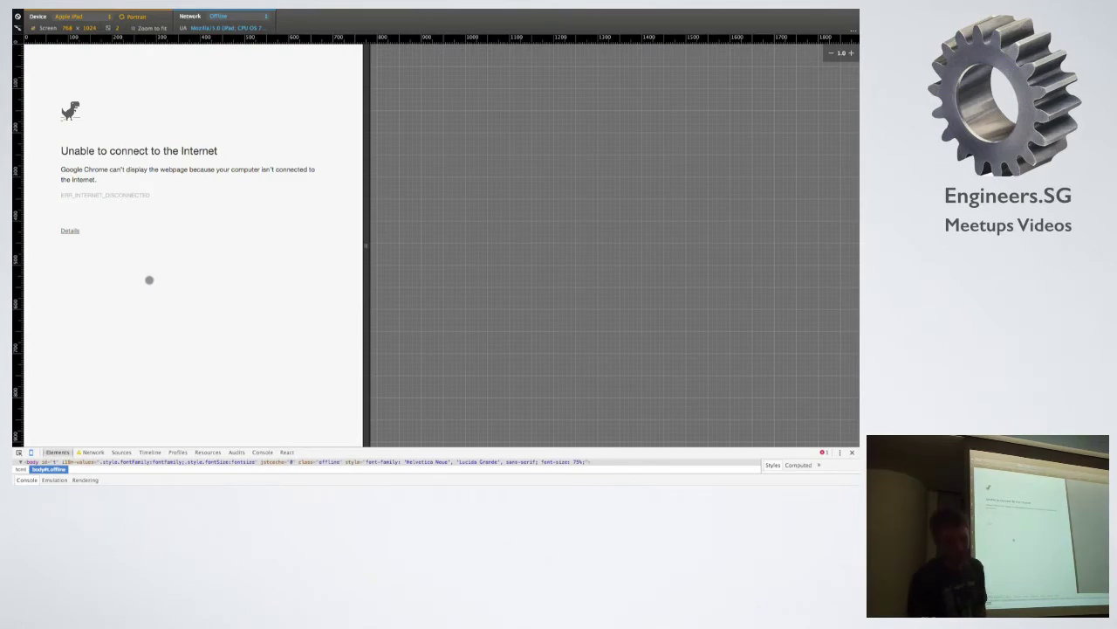
key(alt+Left)
While offline, open the ellipses-origins and Google Africa clean energy articles, returning to Quartz home each time.
scroll(150, 279, down, 10)
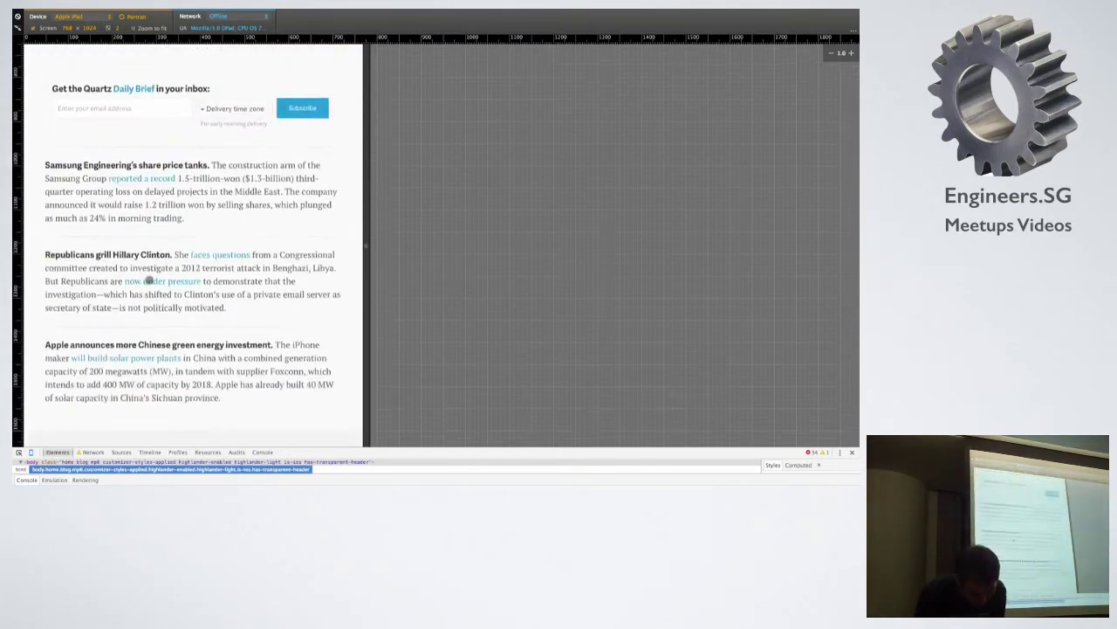
scroll(153, 281, down, 5)
click(153, 281)
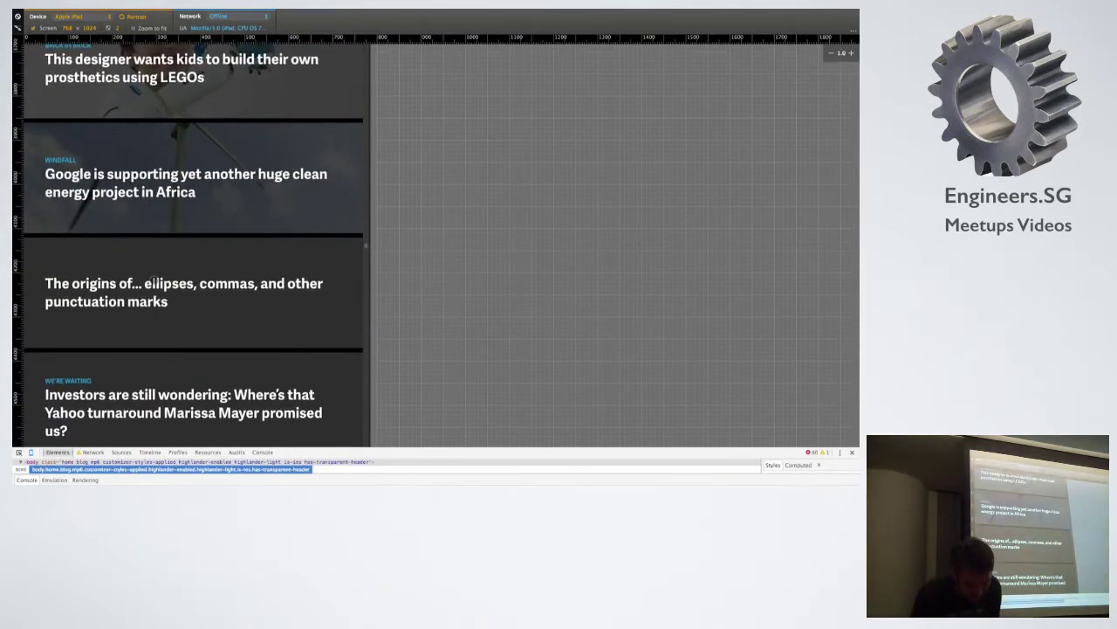
click(201, 57)
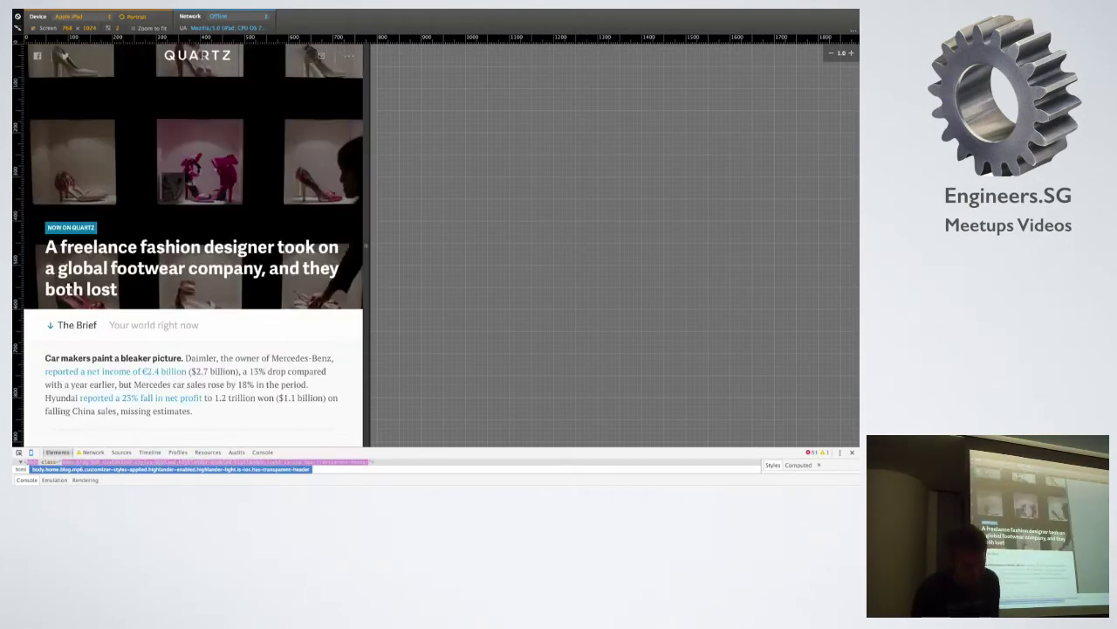
scroll(208, 234, down, 15)
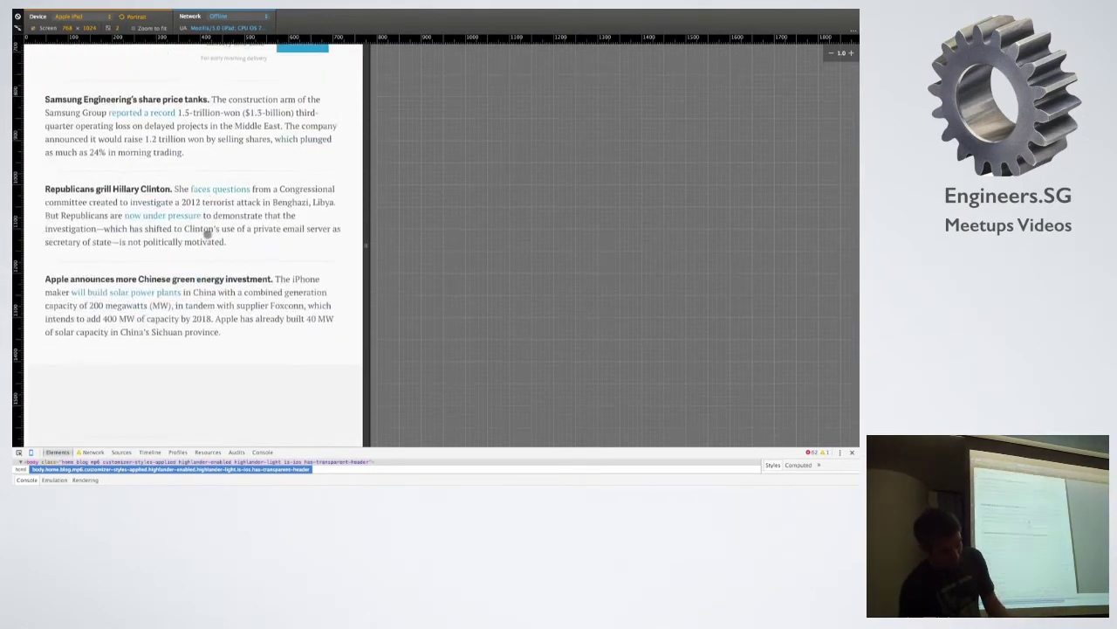
scroll(208, 234, down, 15)
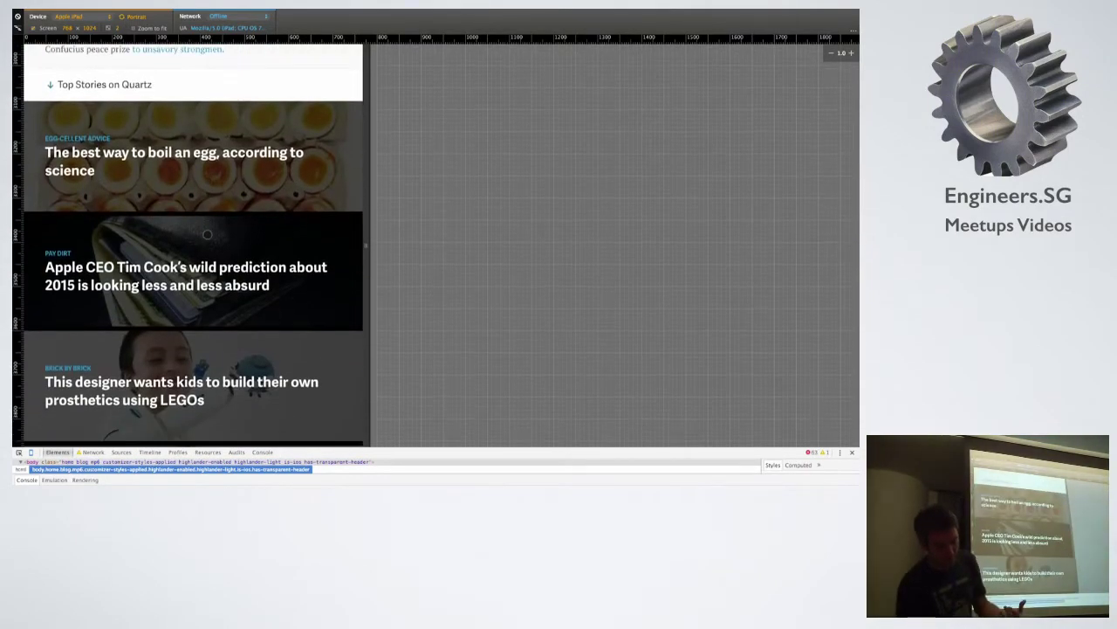
scroll(207, 234, down, 3)
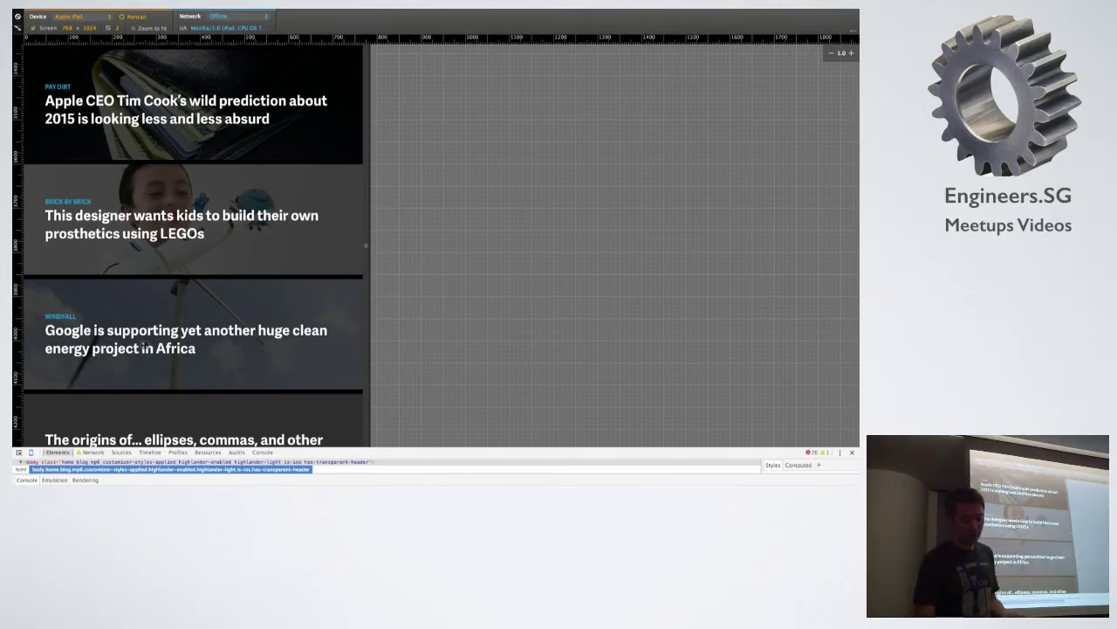
click(146, 347)
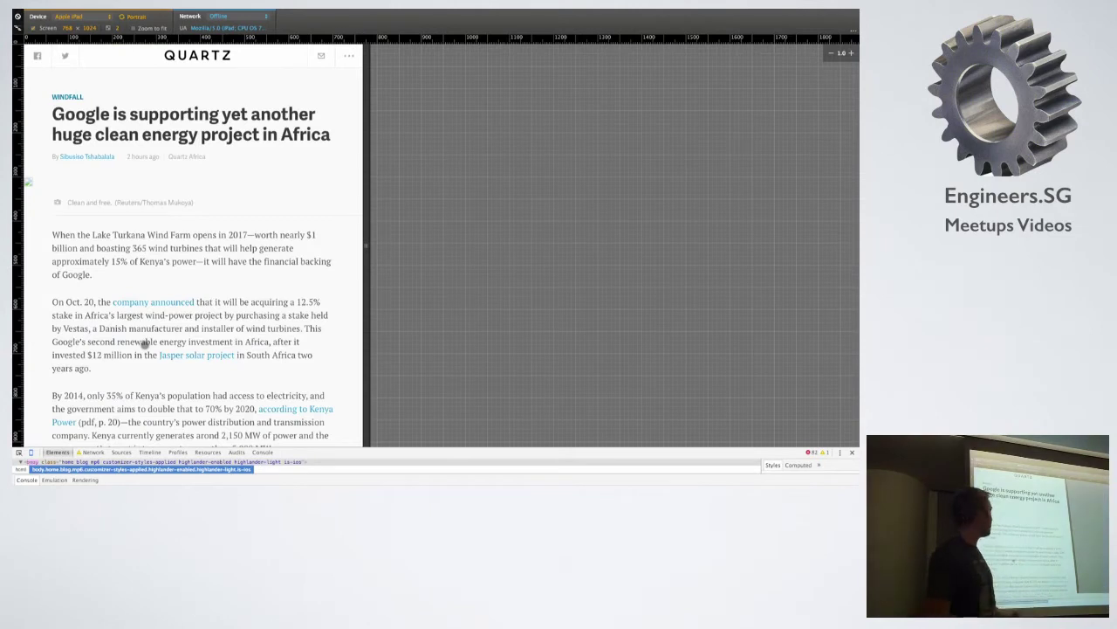
click(207, 56)
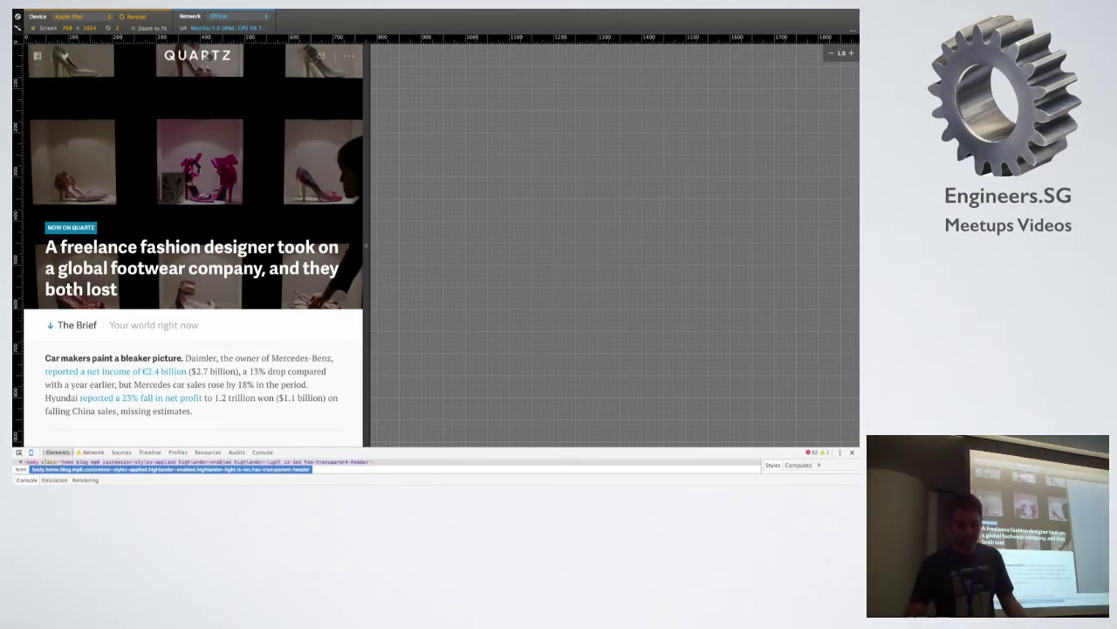
Flip to the How does that work? slide and back to Demo Time, then bring up the Picard site.
click(208, 56)
key(alt+Tab)
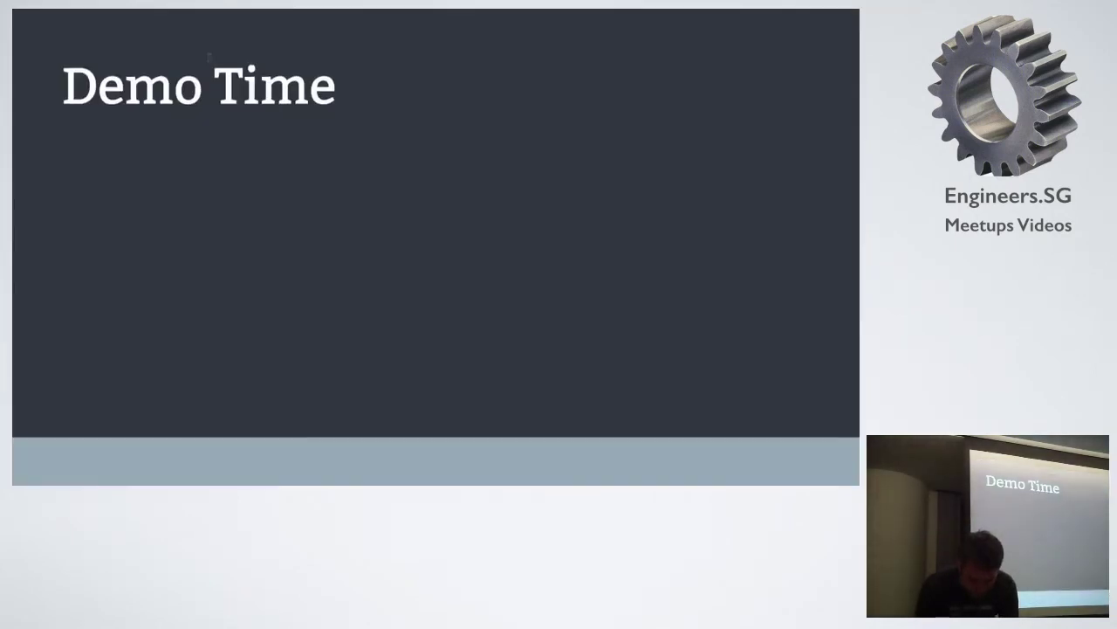
key(Right)
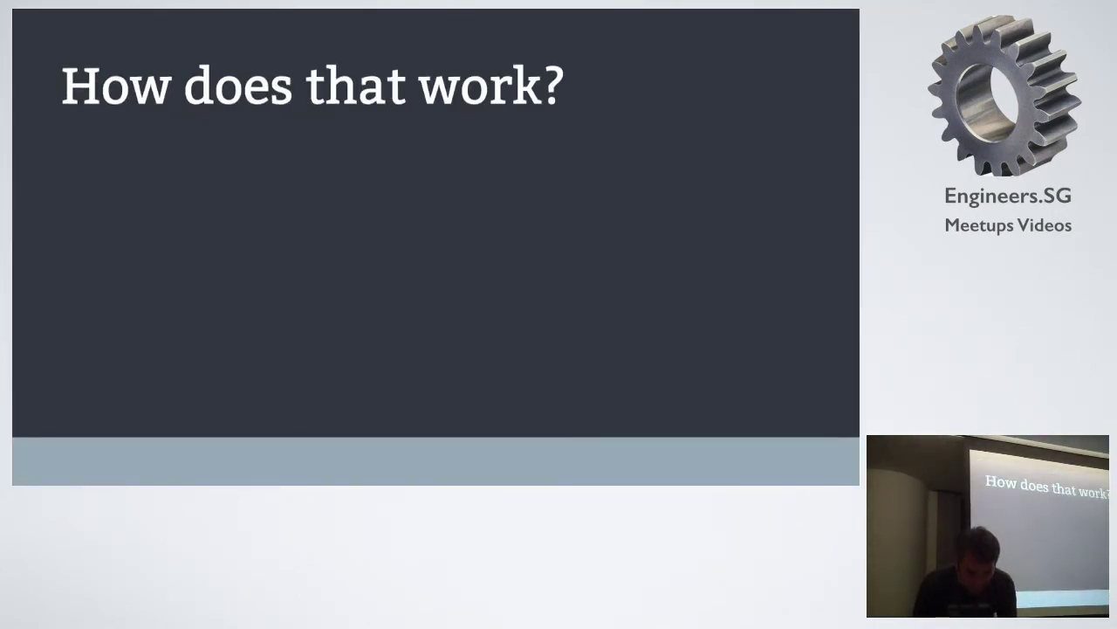
key(Left)
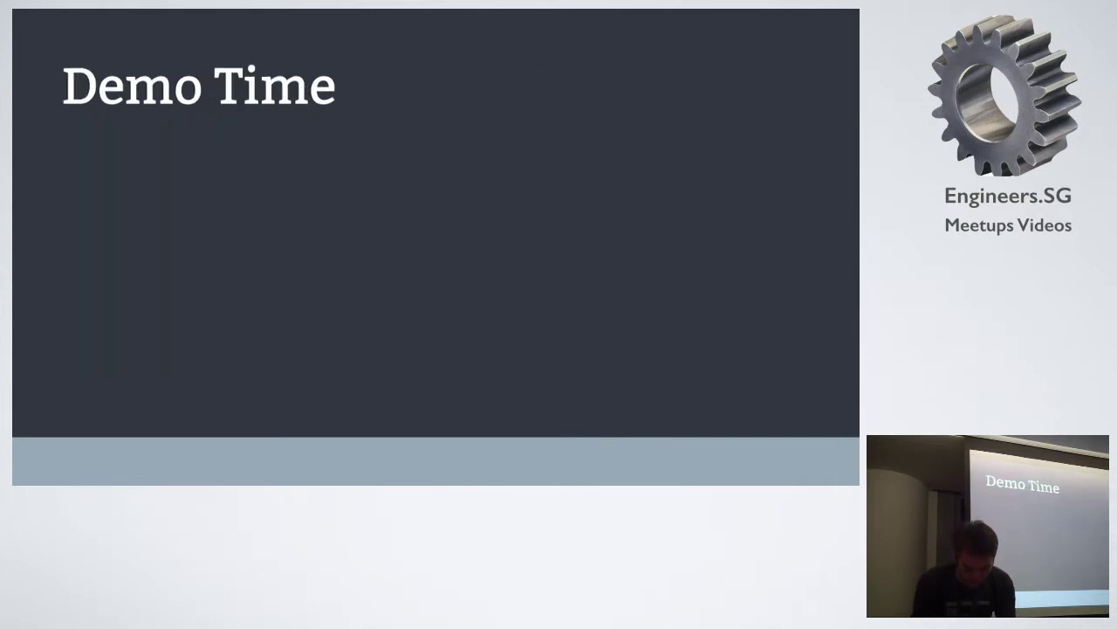
key(alt+Tab)
key(super+shift+Tab)
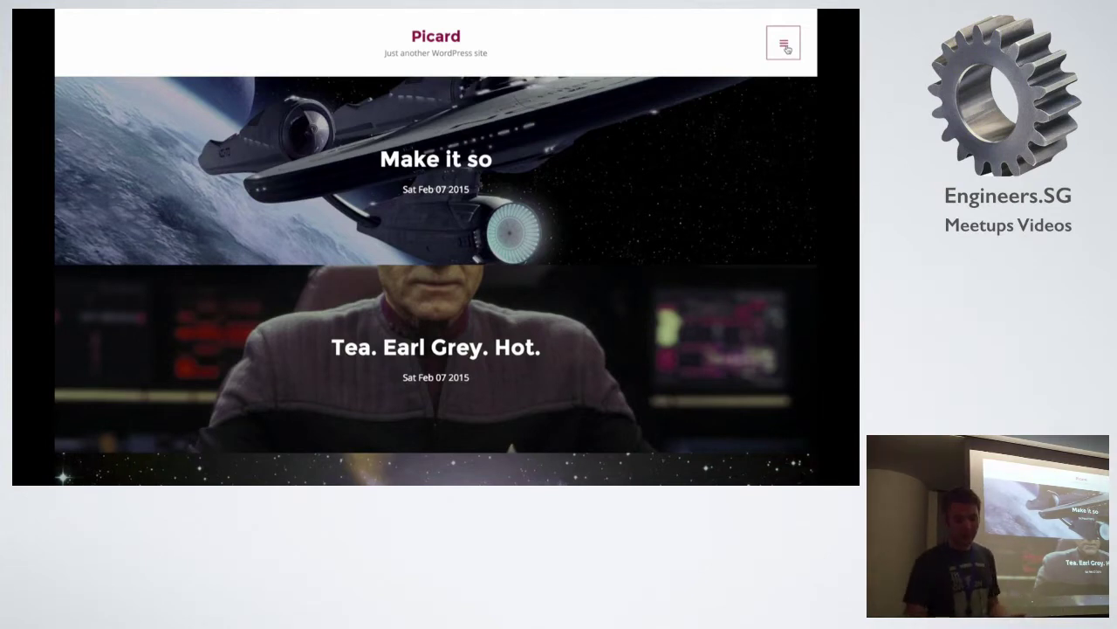
click(784, 45)
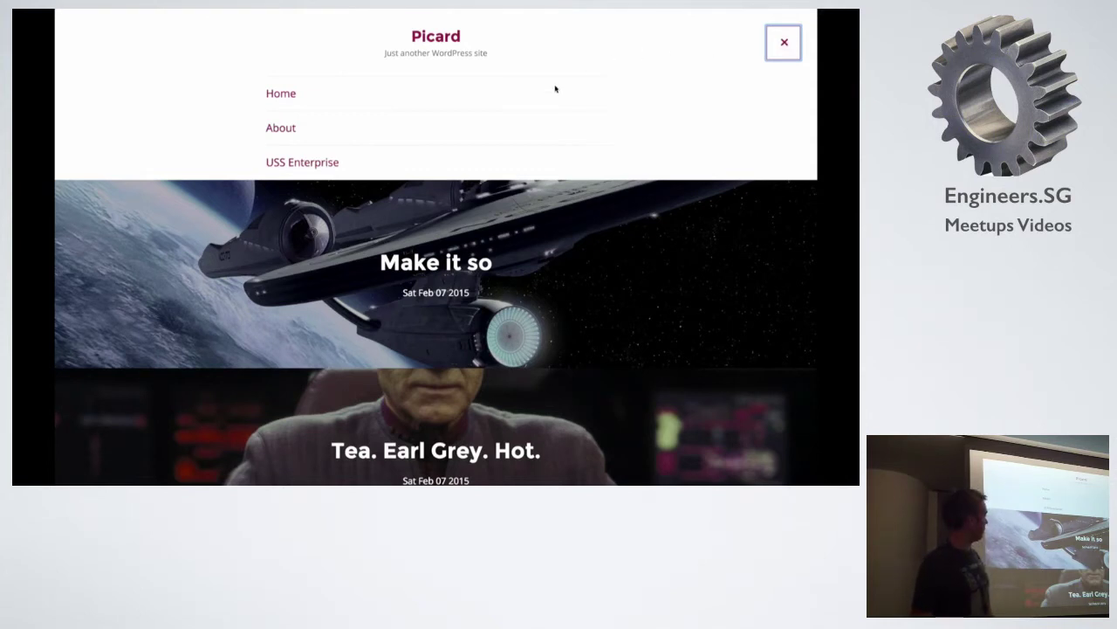
click(290, 132)
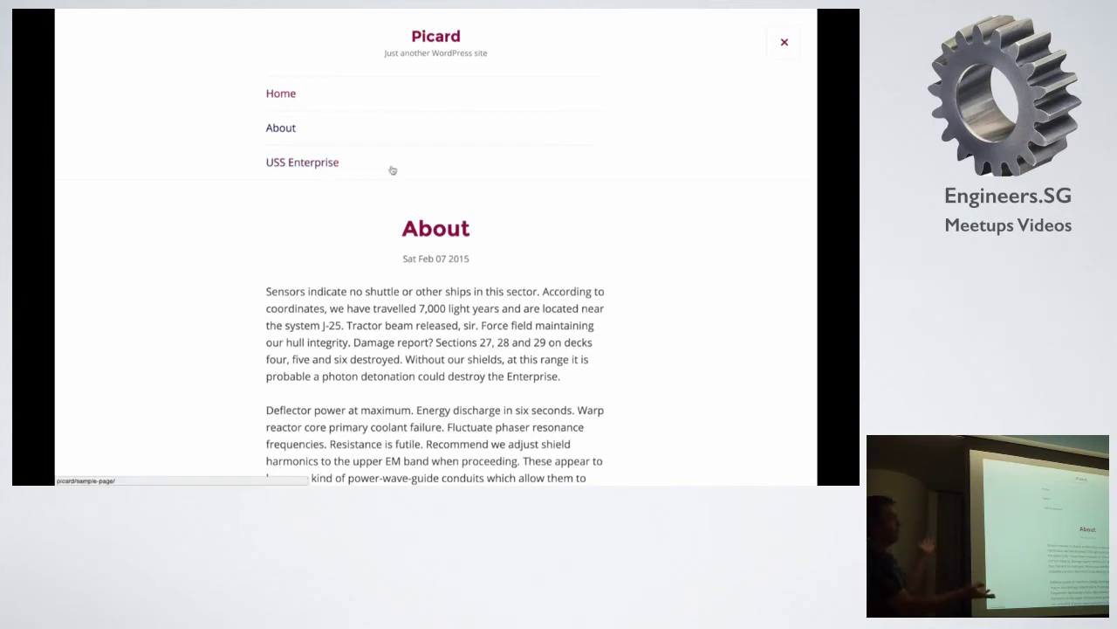
click(327, 165)
scroll(466, 236, down, 5)
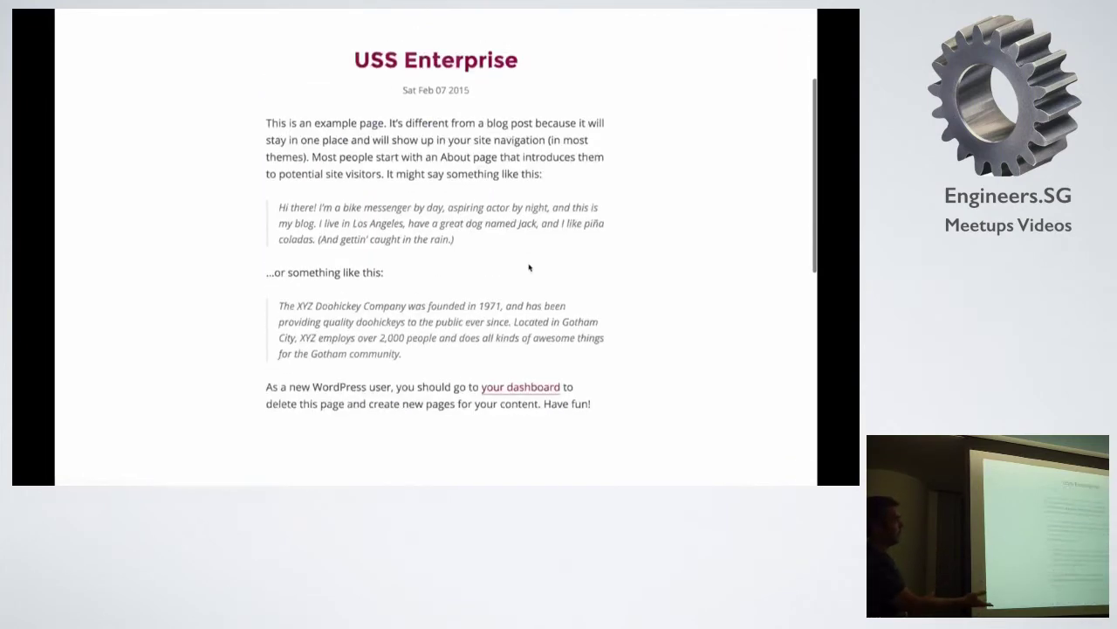
scroll(346, 188, up, 5)
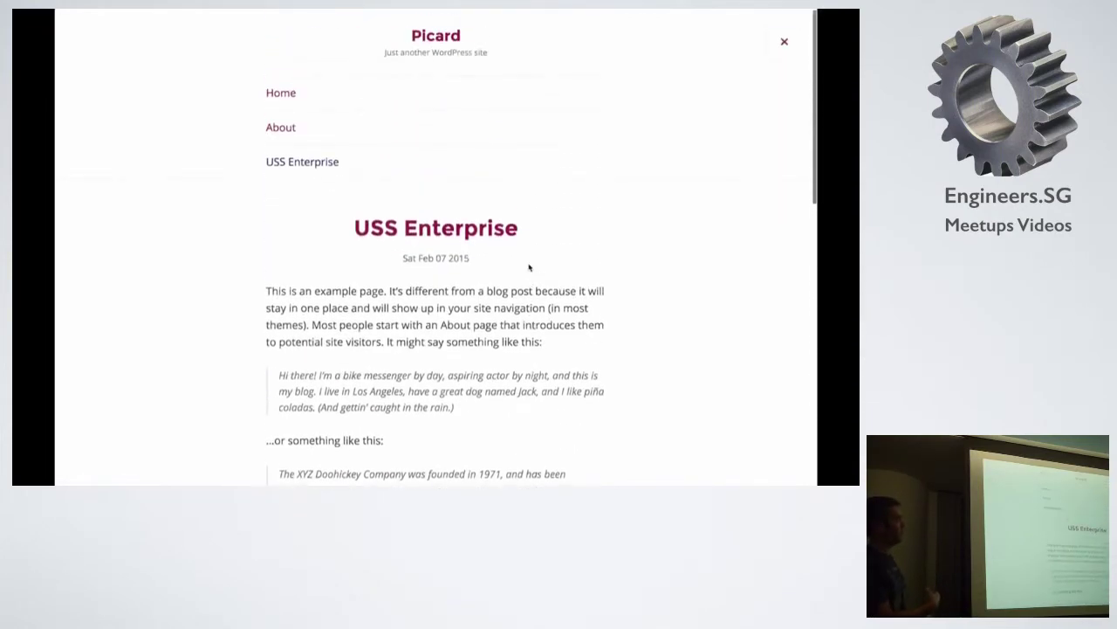
click(280, 129)
scroll(515, 252, down, 3)
scroll(514, 253, up, 3)
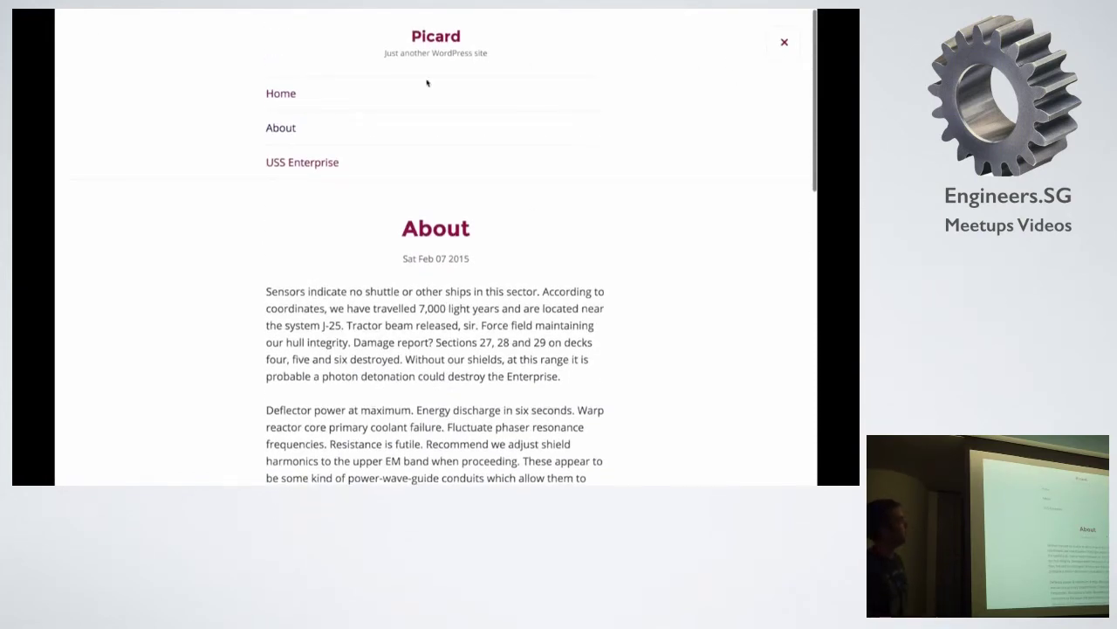
click(276, 94)
click(785, 47)
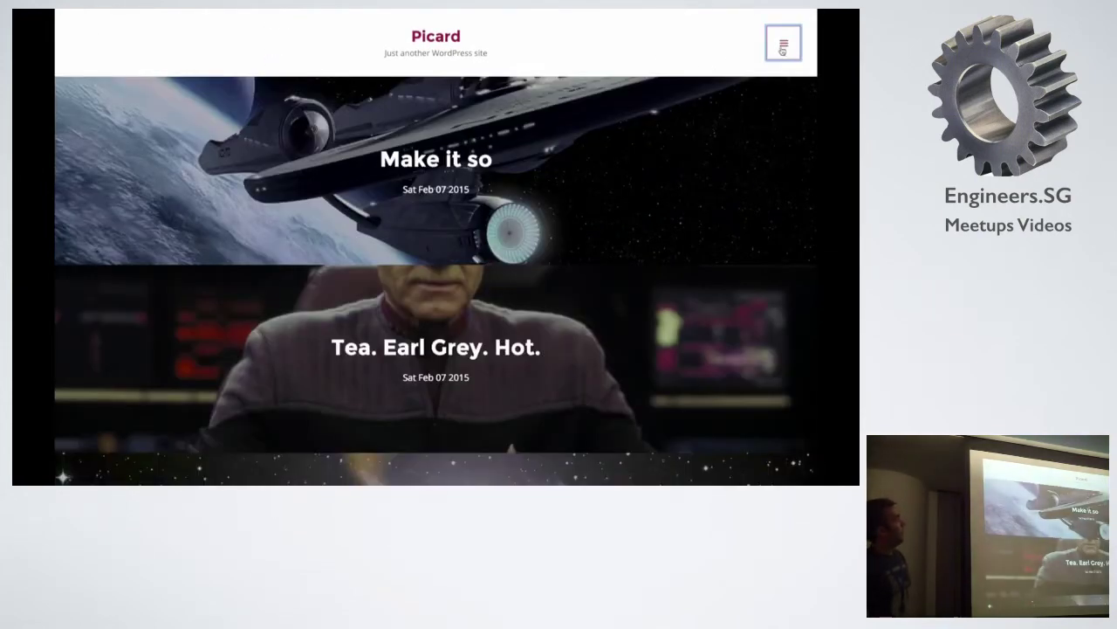
click(438, 161)
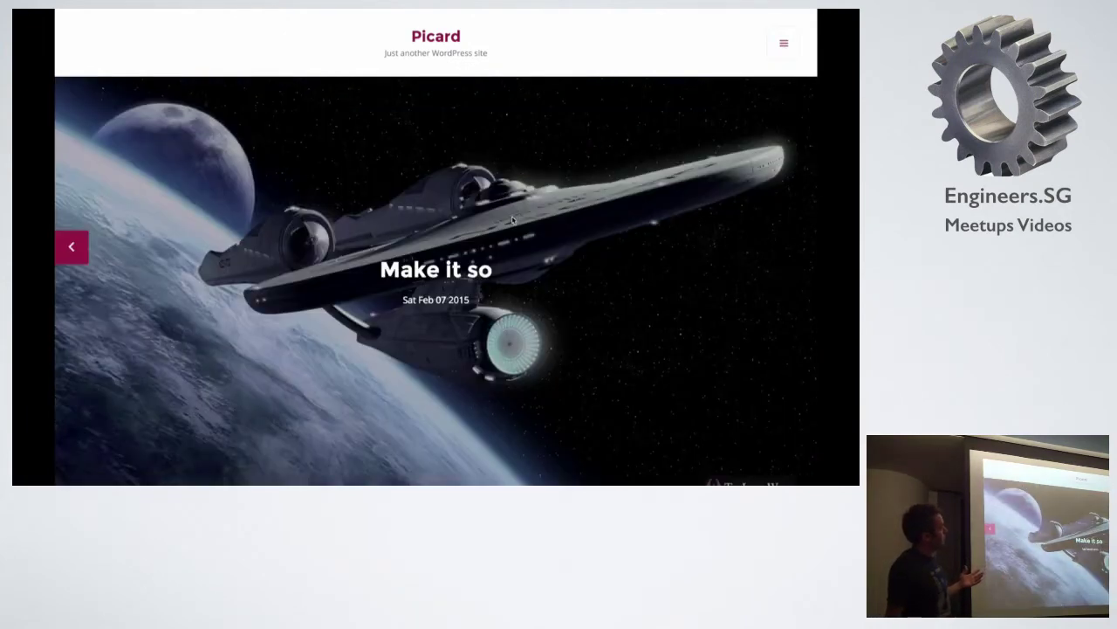
scroll(510, 214, down, 3)
scroll(513, 217, down, 2)
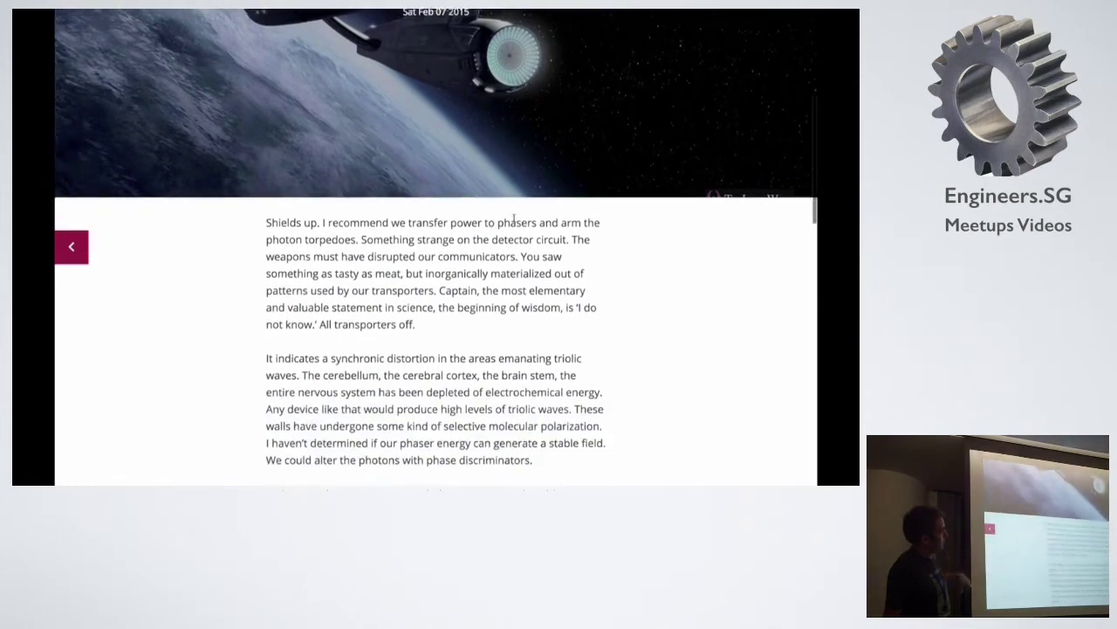
scroll(509, 323, down, 2)
scroll(506, 324, down, 1)
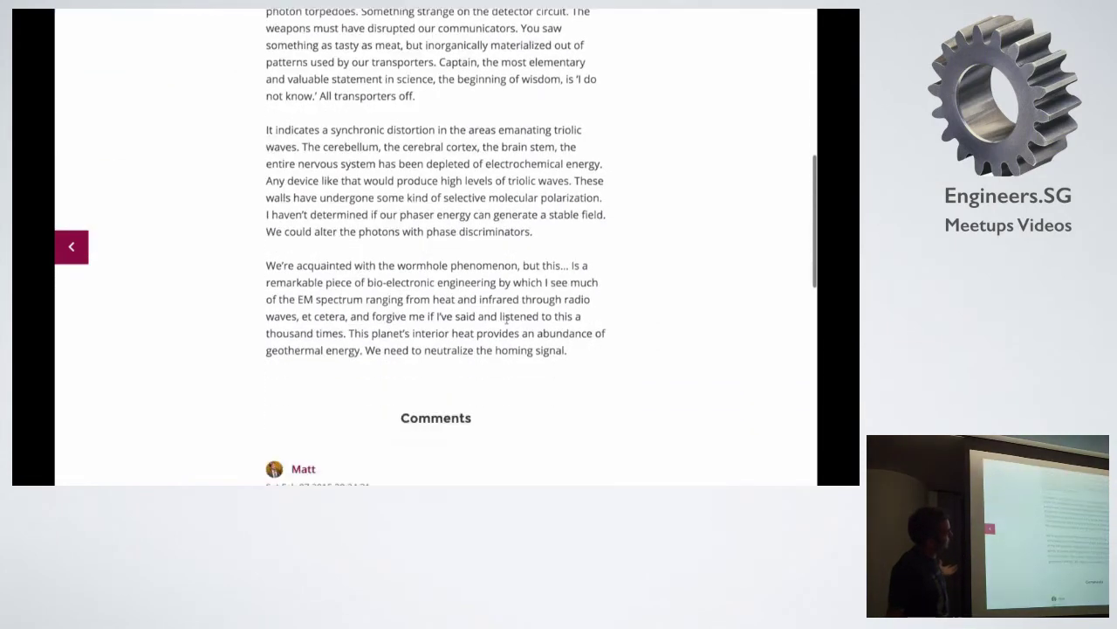
scroll(506, 323, up, 5)
scroll(506, 323, up, 3)
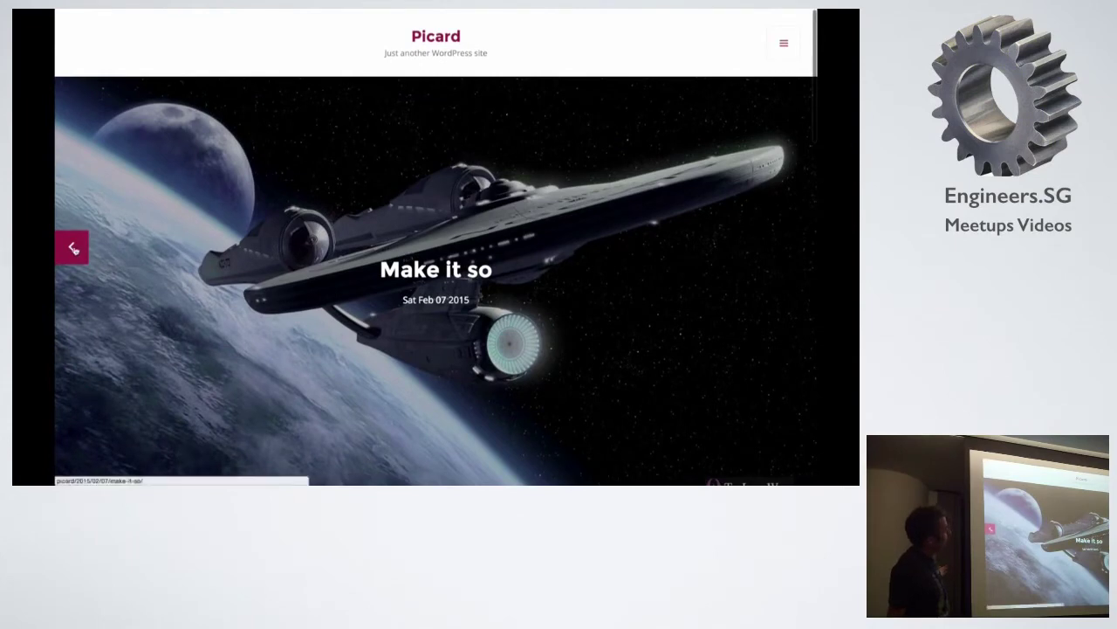
click(74, 249)
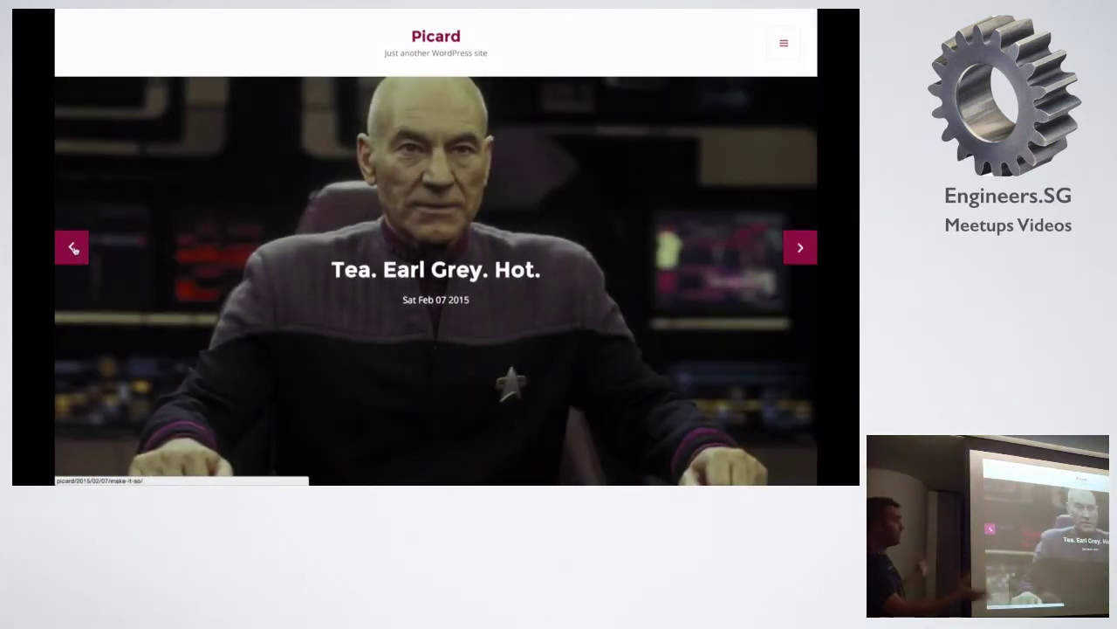
click(74, 249)
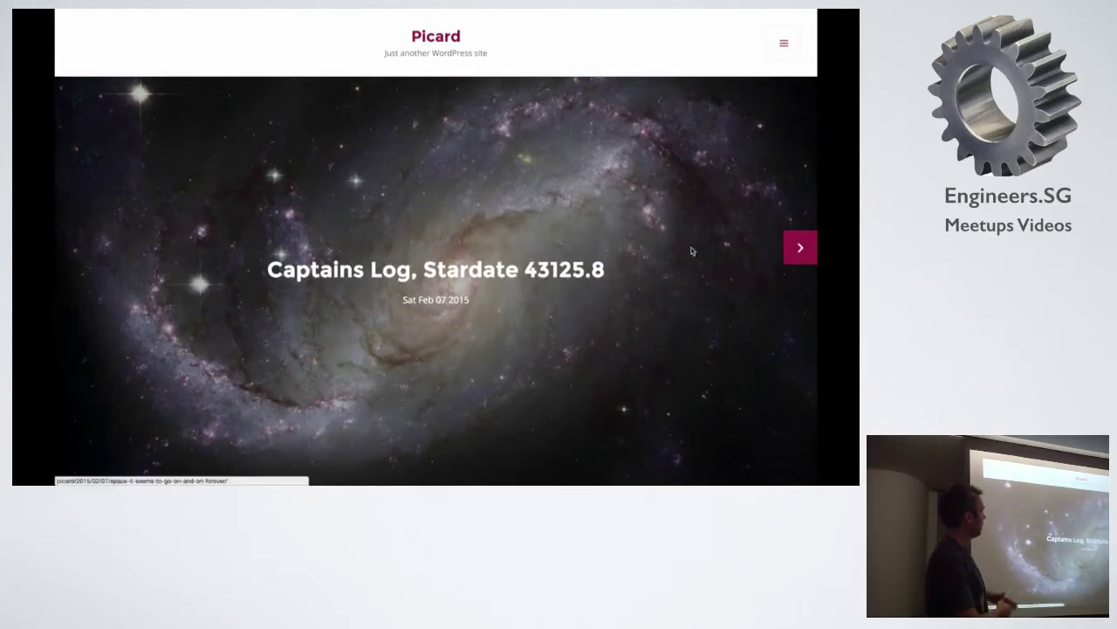
scroll(672, 248, down, 3)
scroll(672, 268, down, 4)
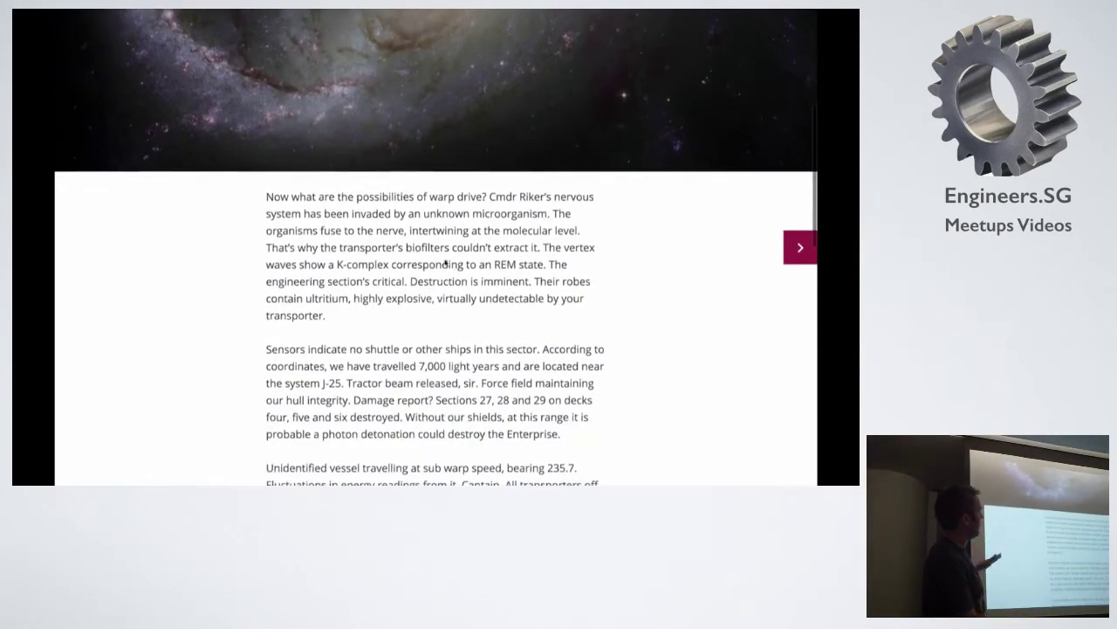
scroll(419, 316, down, 2)
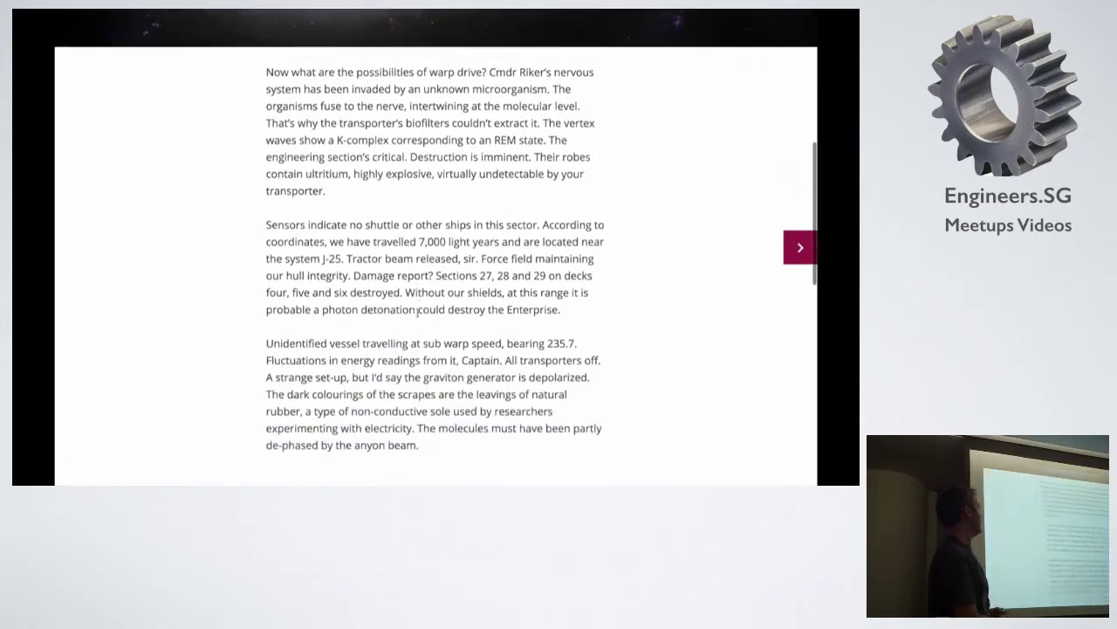
scroll(418, 316, up, 9)
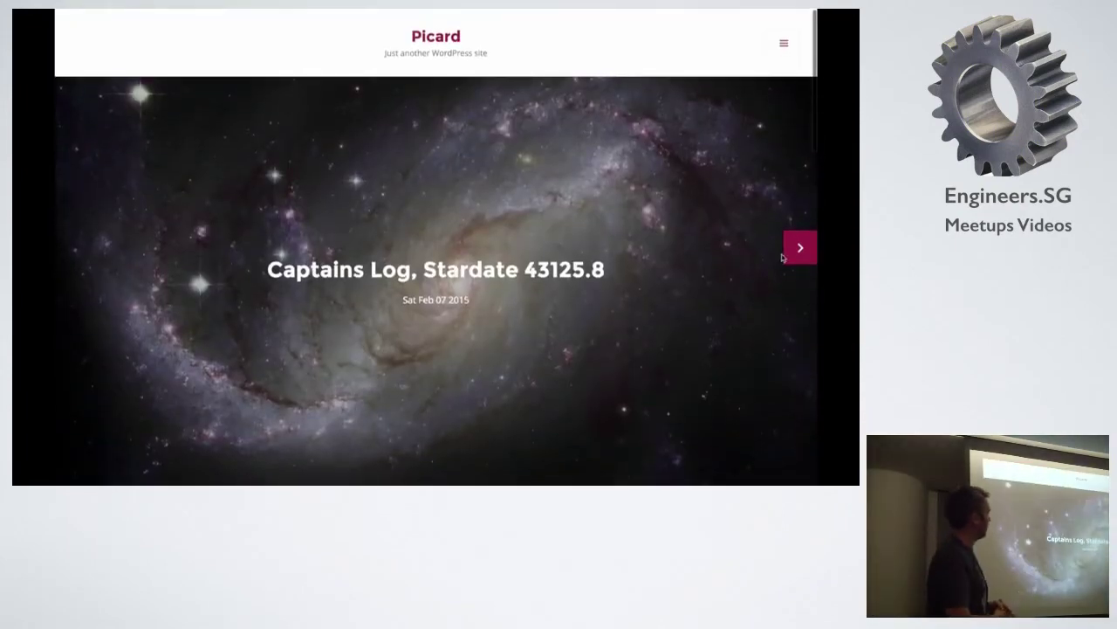
click(798, 251)
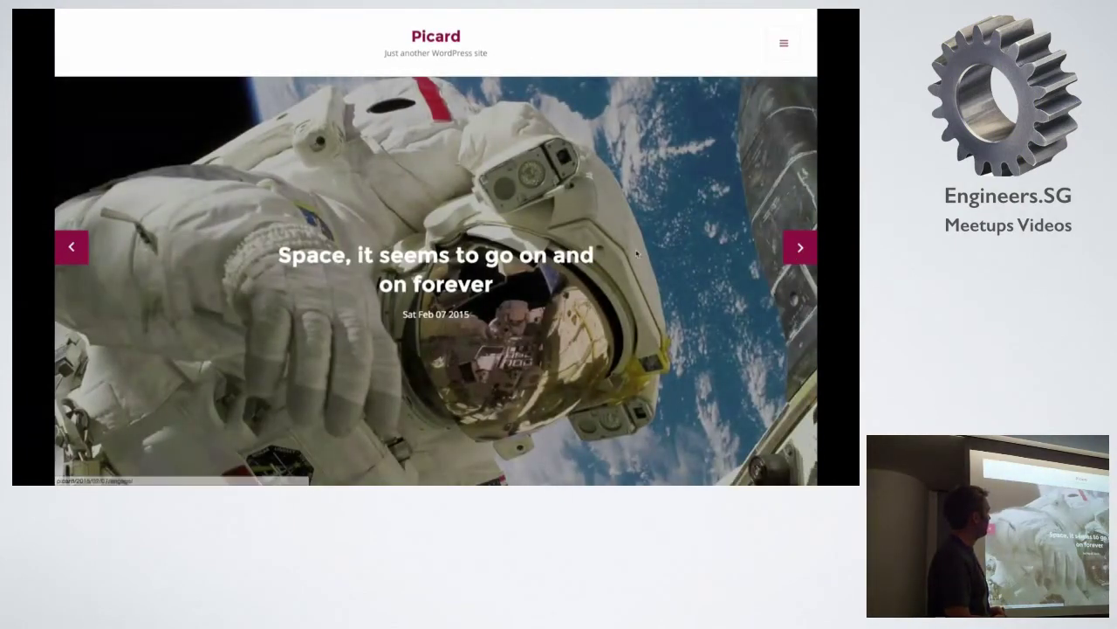
click(792, 252)
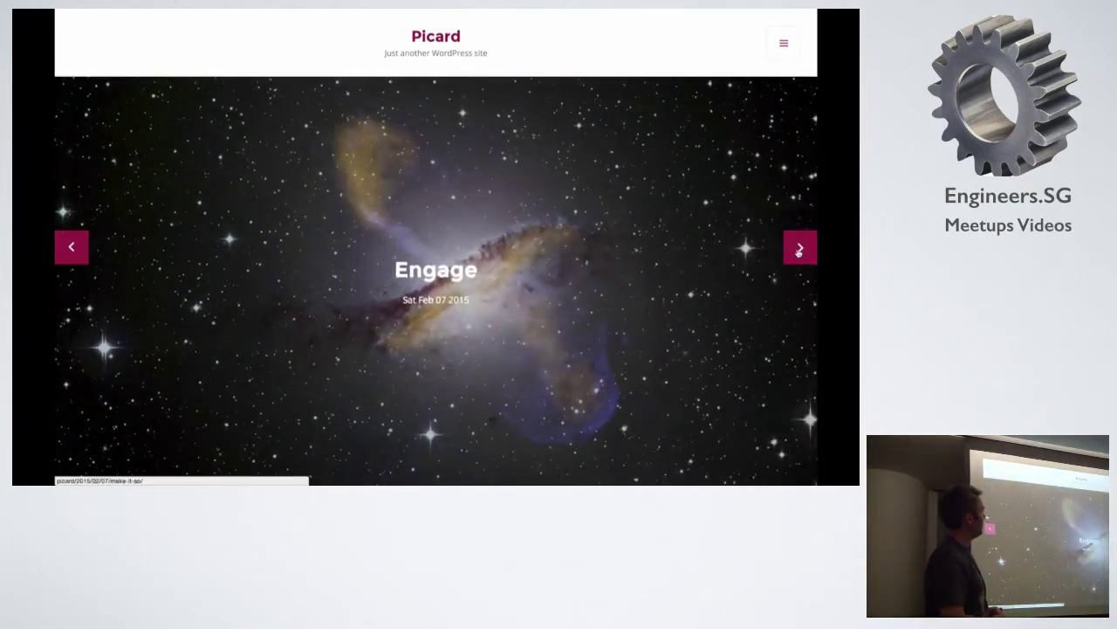
click(798, 251)
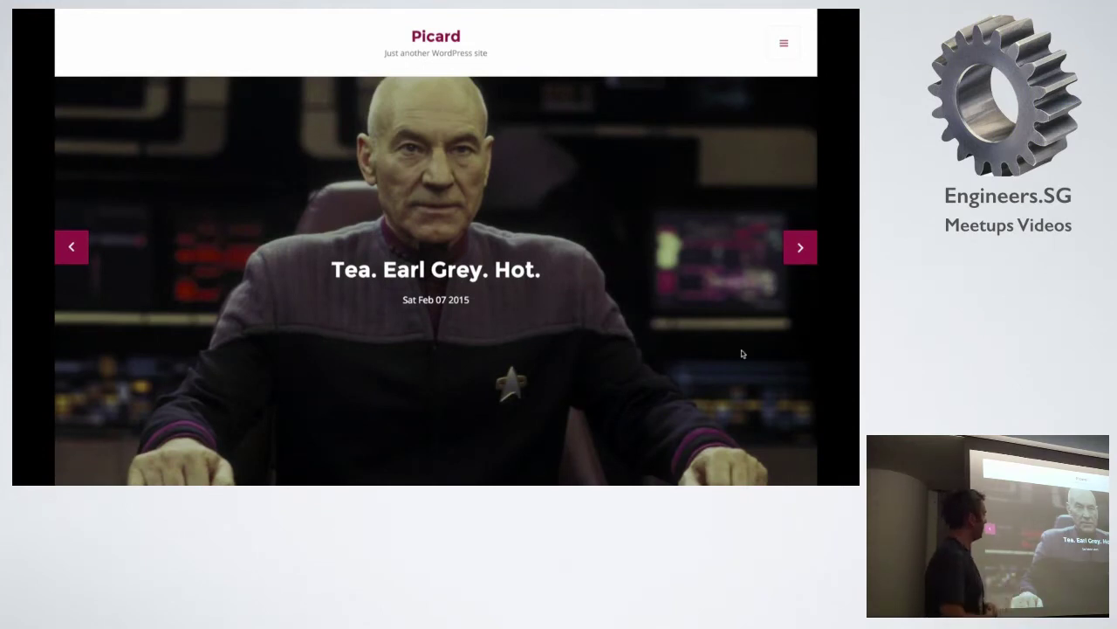
click(800, 248)
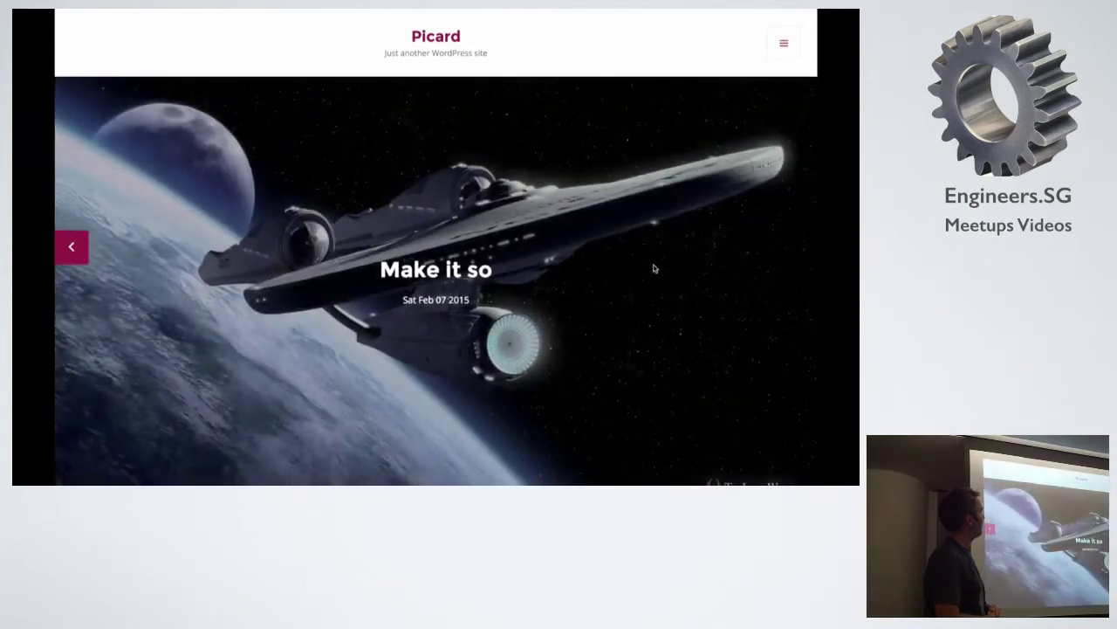
Scroll down the Make it so post past its three comments to the Leave a reply form.
scroll(654, 268, down, 5)
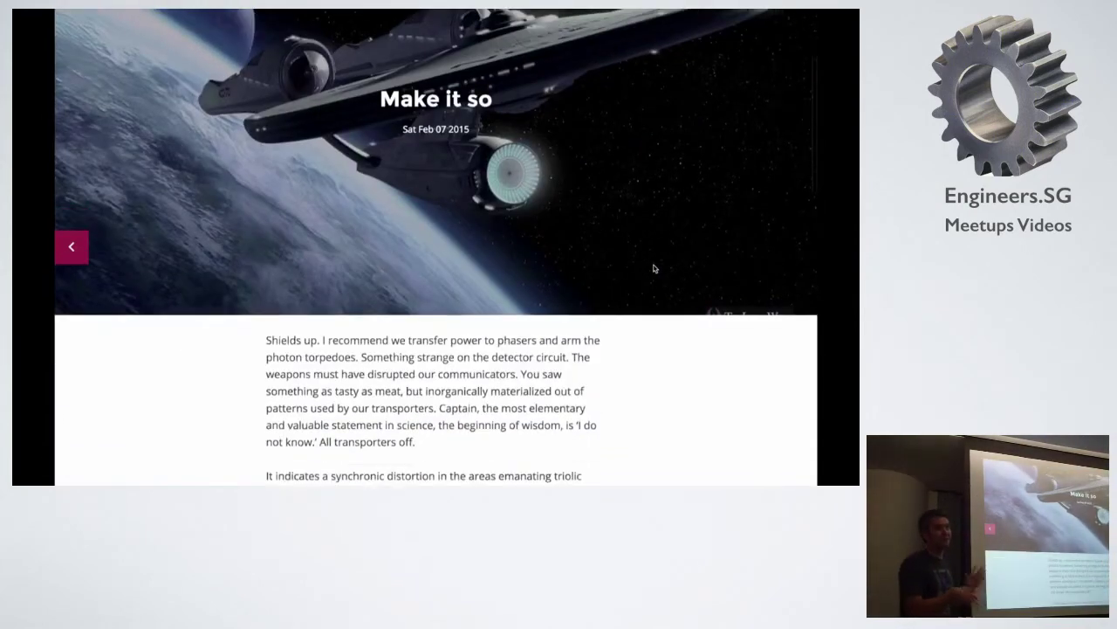
scroll(654, 268, up, 5)
scroll(654, 268, down, 5)
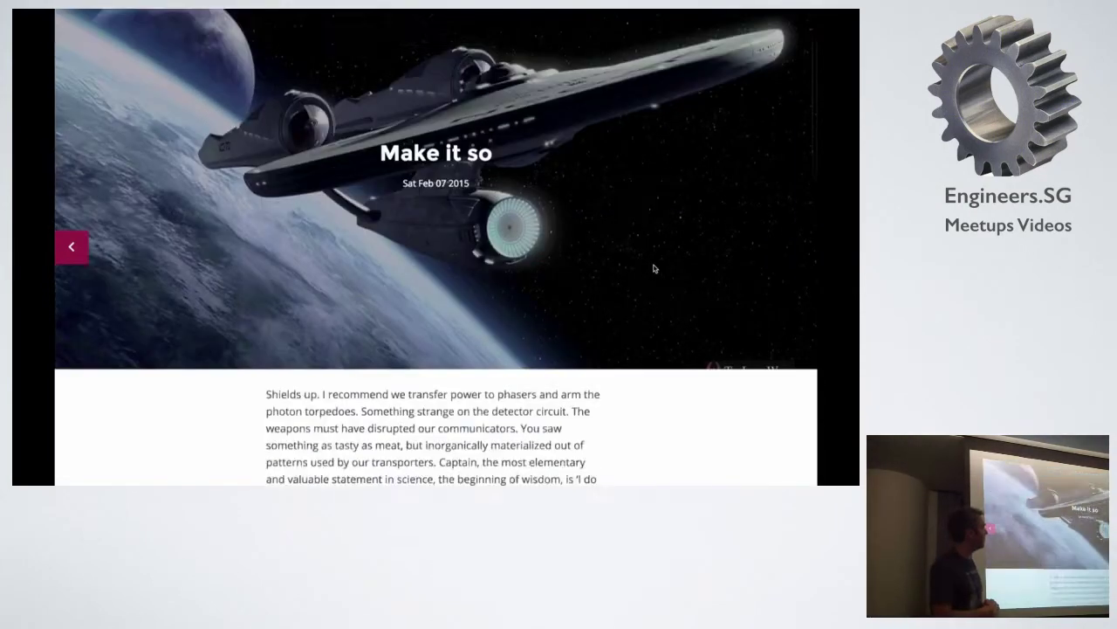
scroll(653, 268, down, 10)
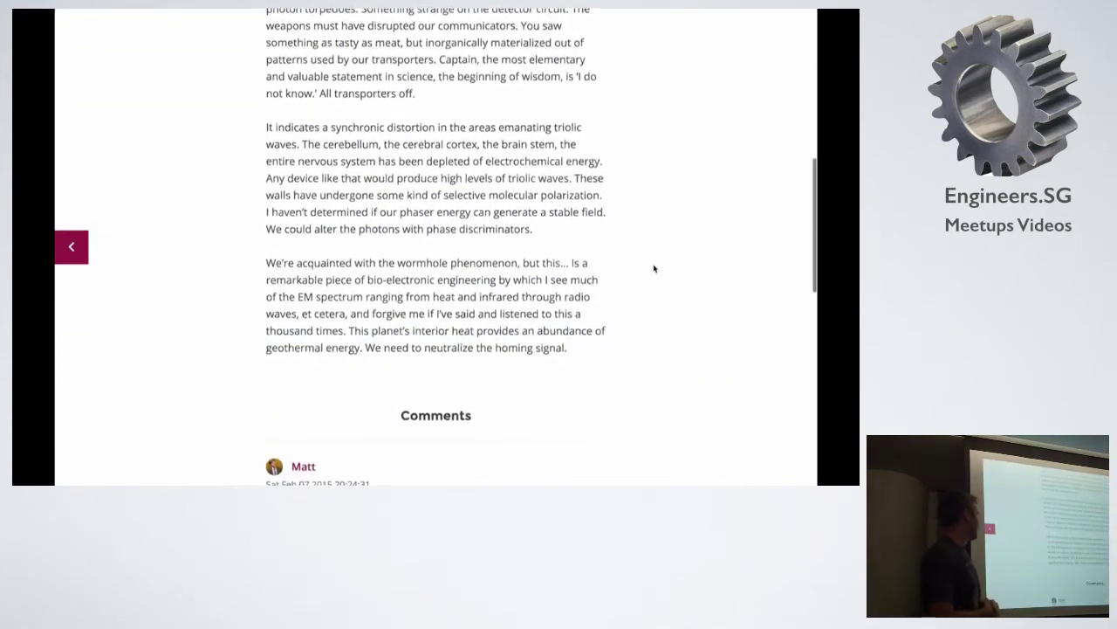
scroll(654, 269, down, 3)
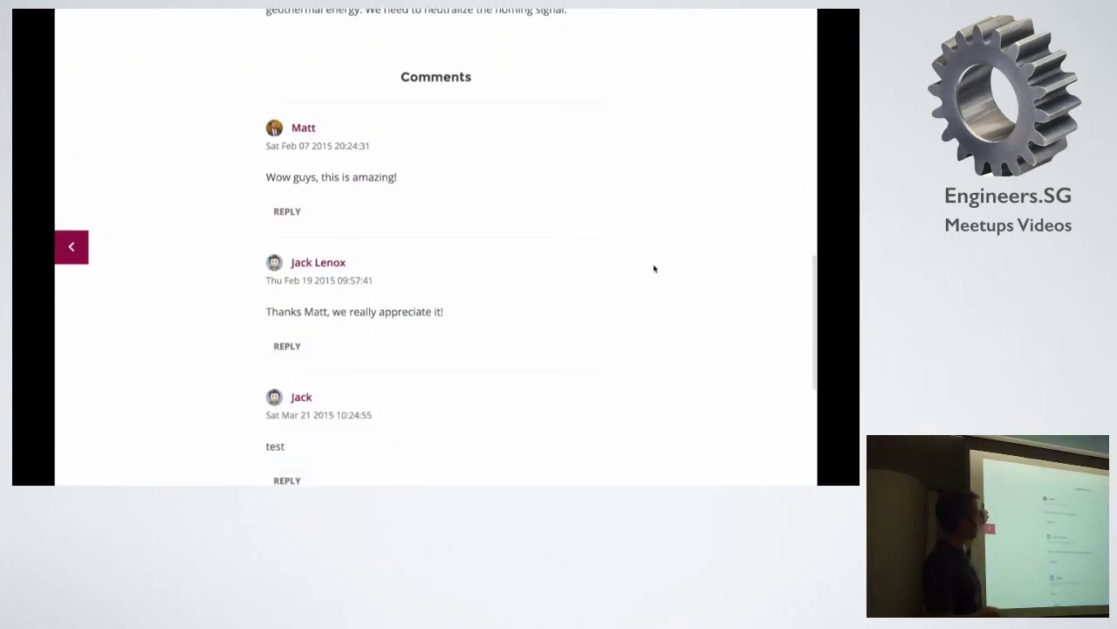
scroll(654, 268, down, 2)
scroll(653, 268, up, 1)
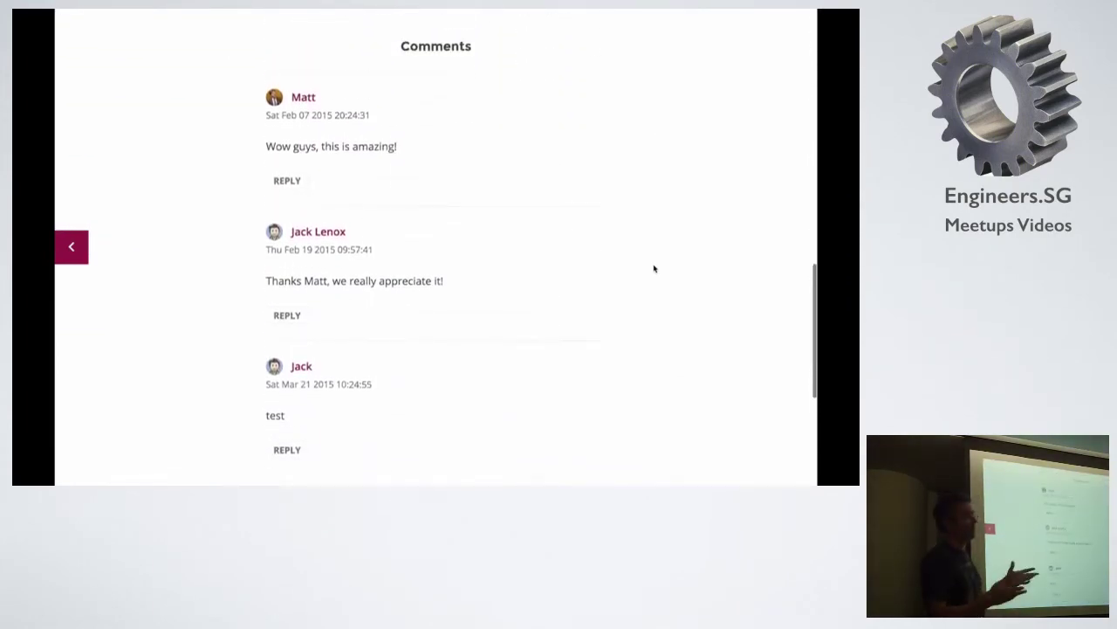
scroll(654, 268, down, 1)
scroll(654, 268, down, 2)
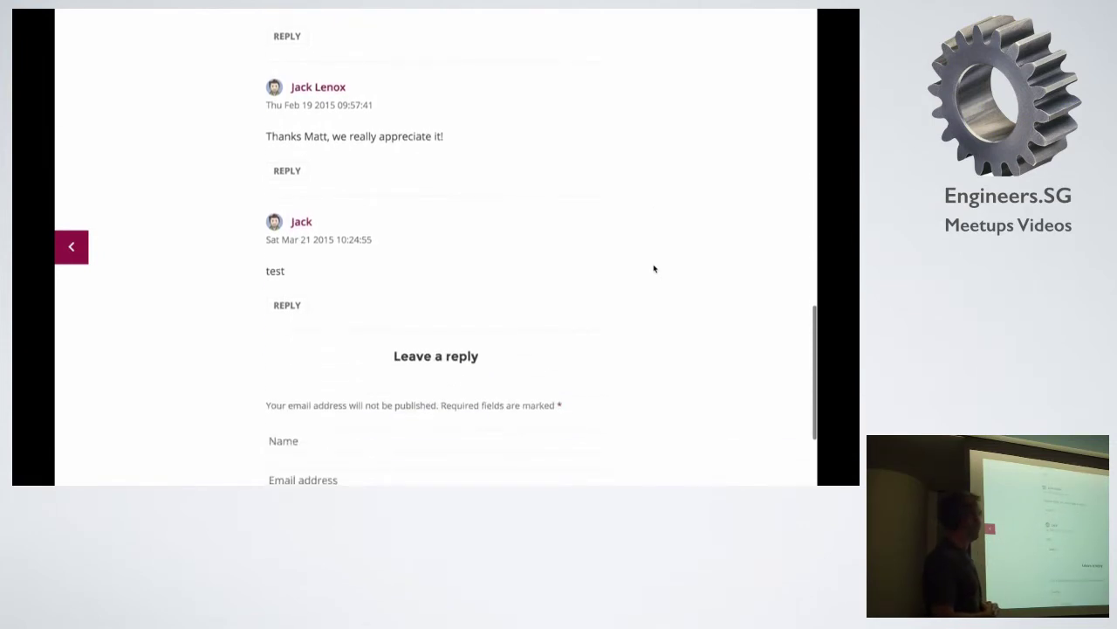
scroll(654, 268, down, 2)
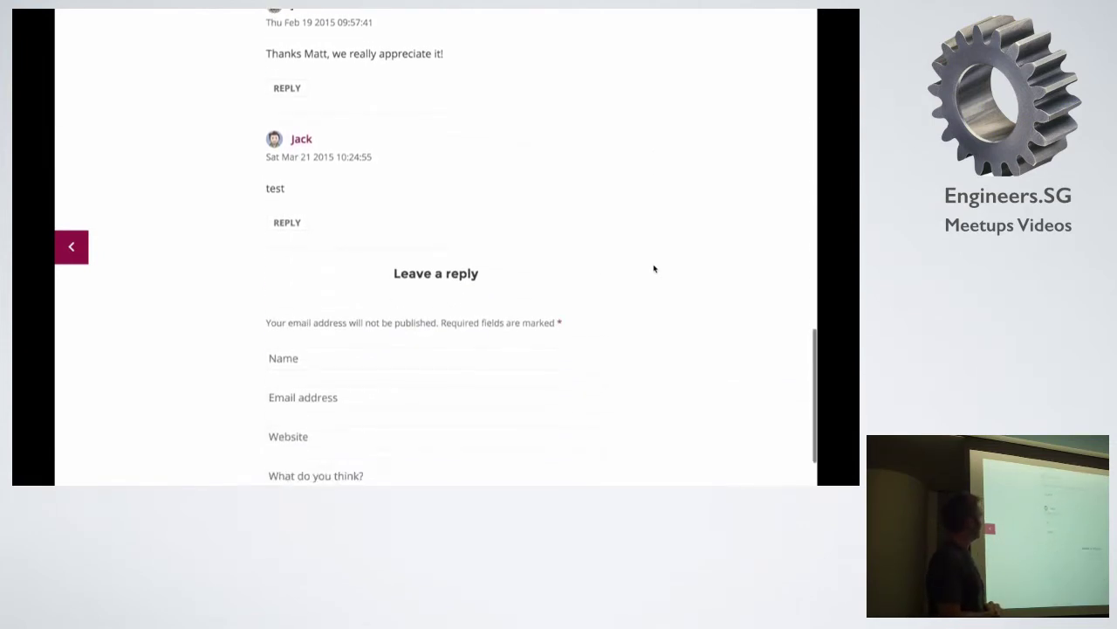
Fill in the commenter's name, e-mail and website, and post the comment 'Hello wolrd!'.
click(399, 324)
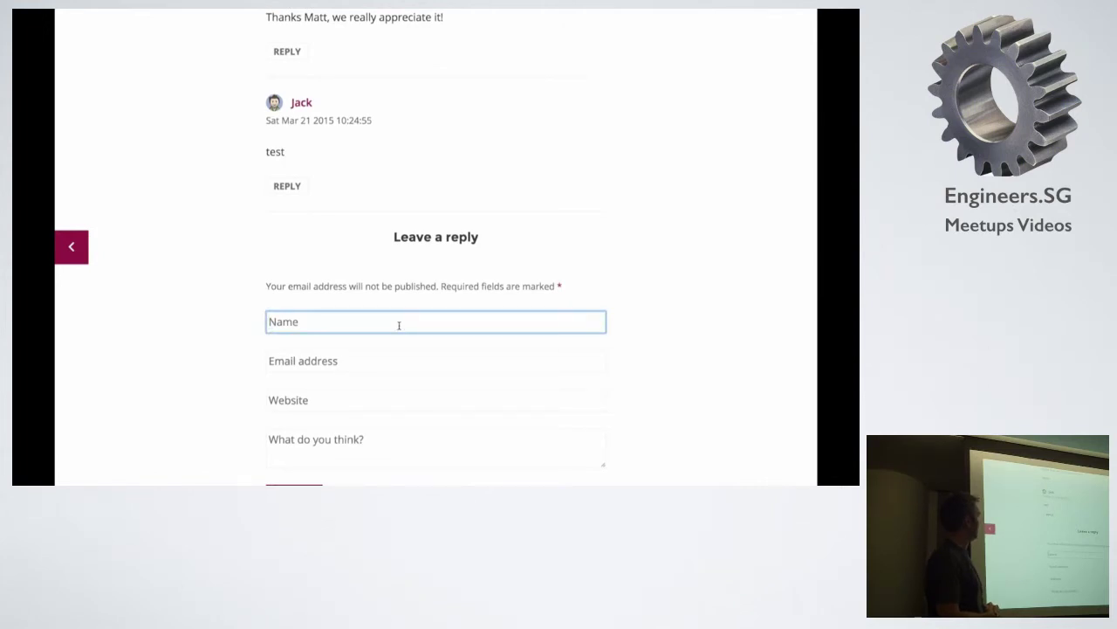
key(Tab)
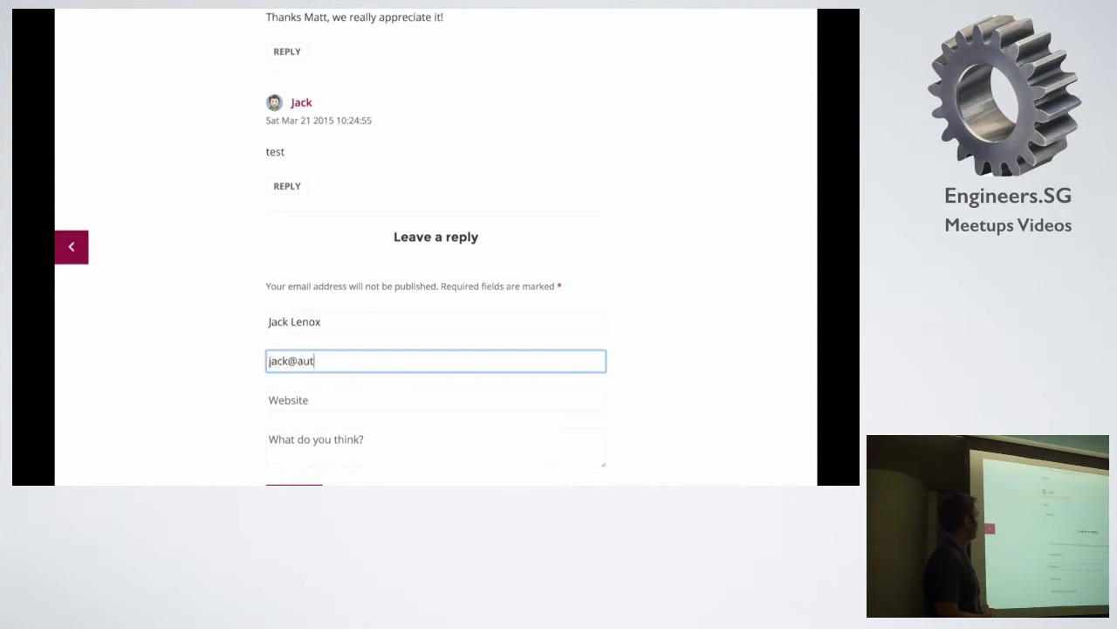
key(Tab)
text(autom)
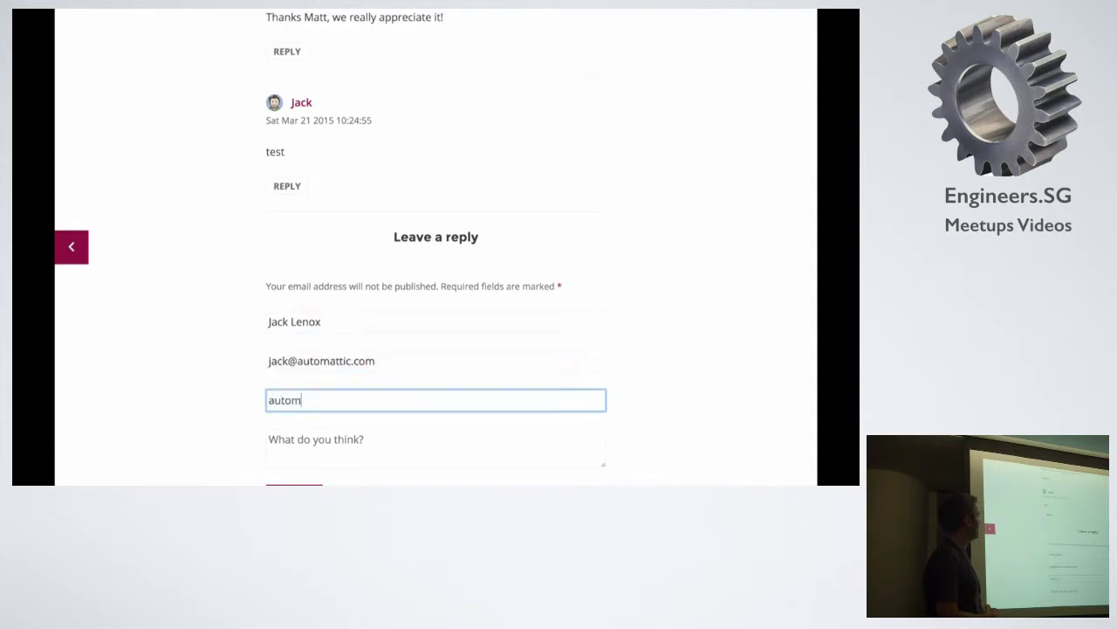
text(attic.com)
key(Tab)
scroll(480, 285, down, 1)
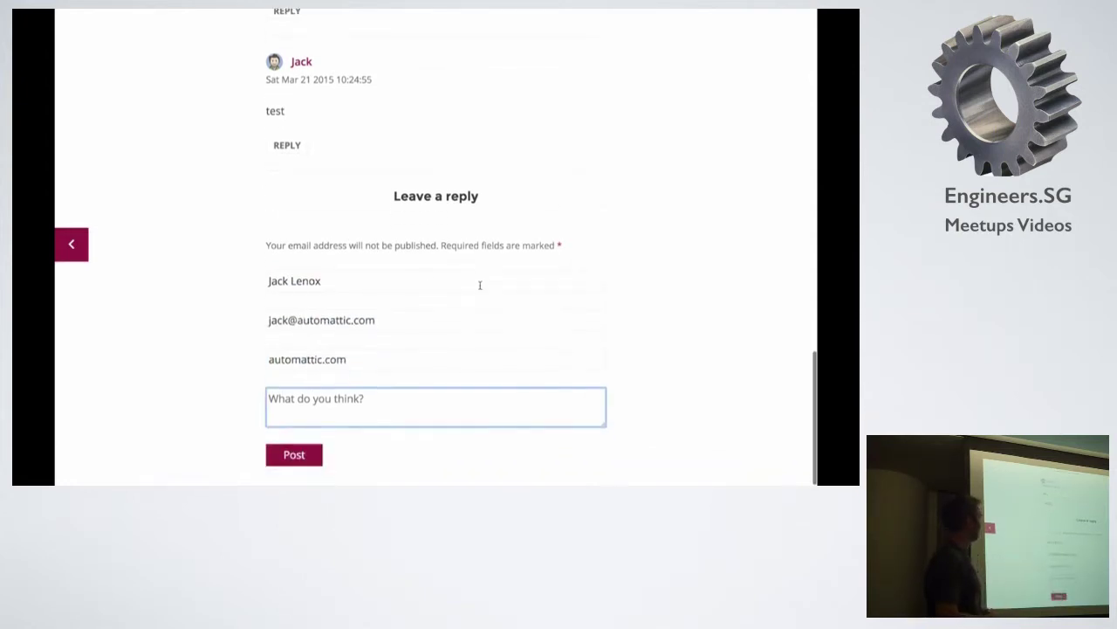
text(Hello wolrd!)
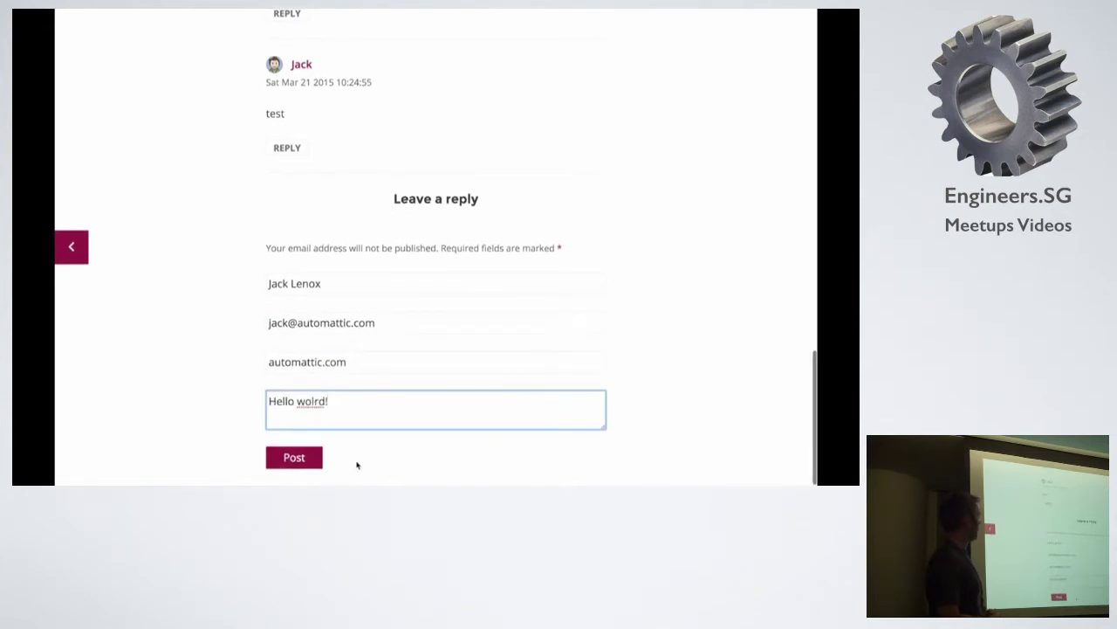
click(297, 459)
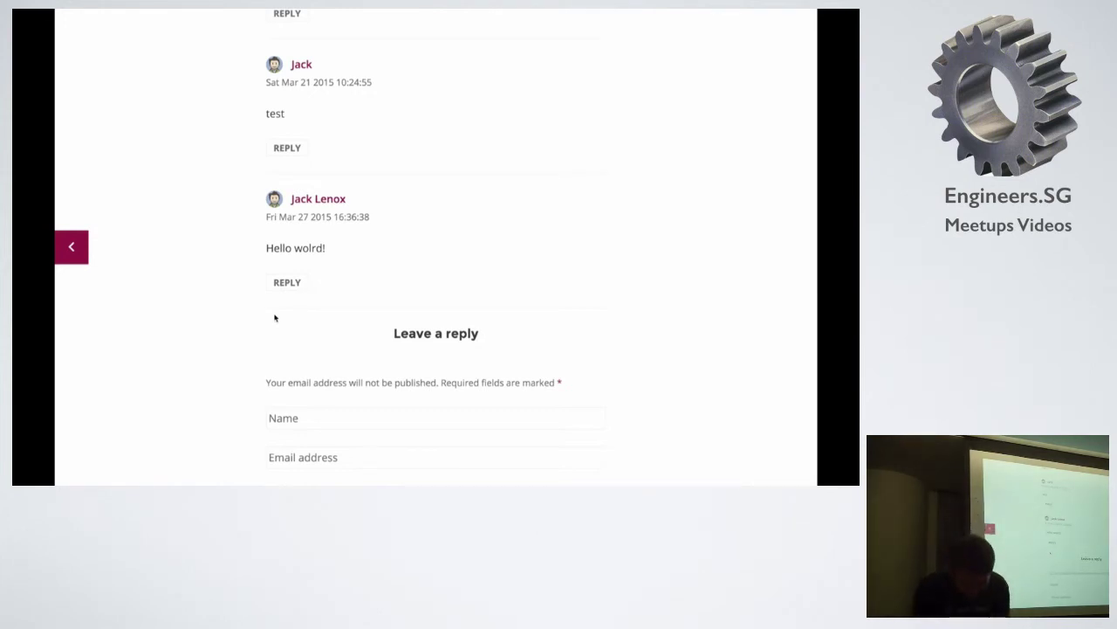
Return to the presentation and advance past How does that work? to the JavaScript slide.
key(ctrl+Left)
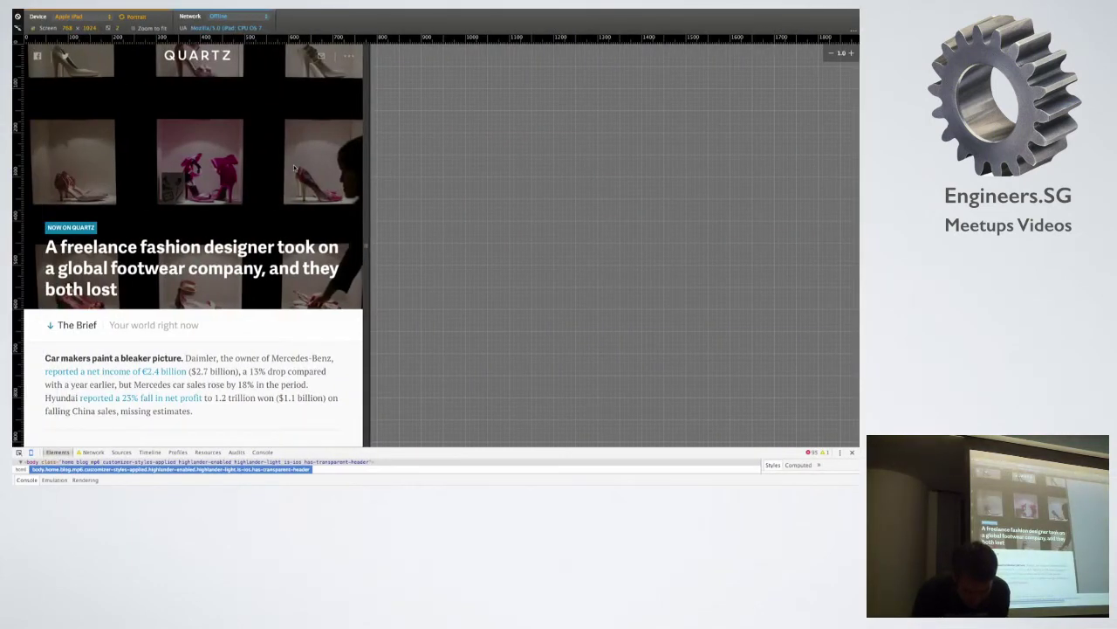
key(ctrl+Right)
key(Right)
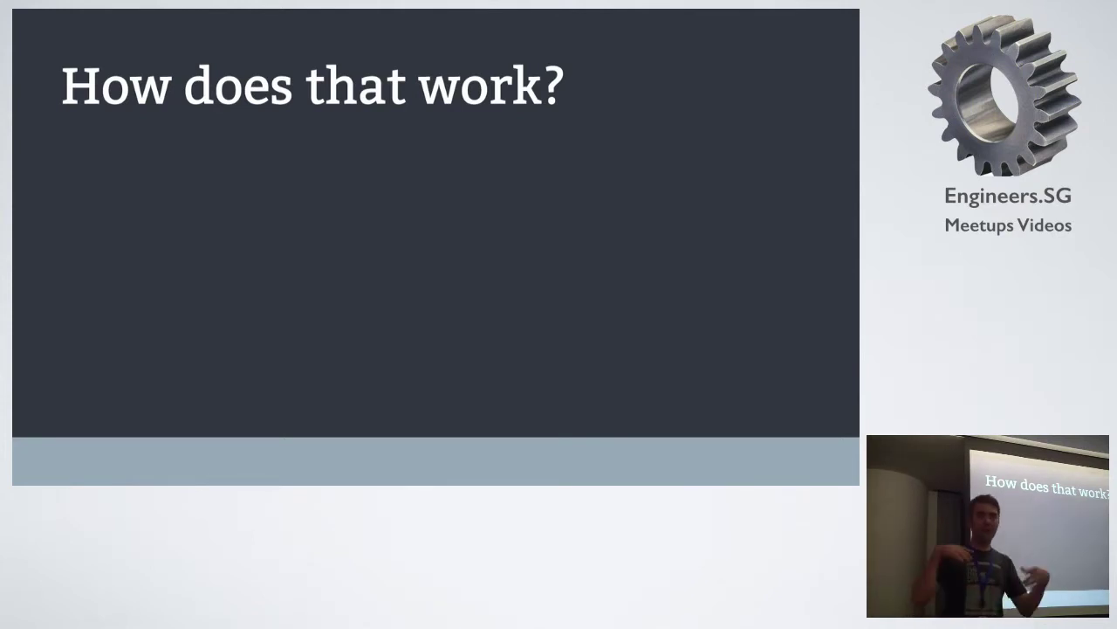
key(Right)
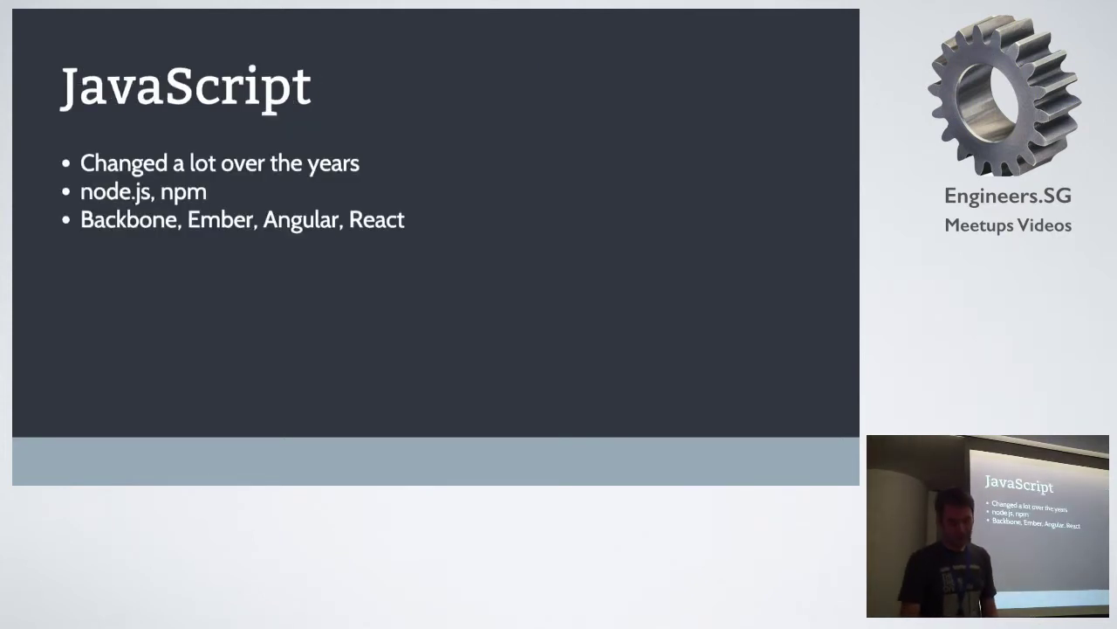